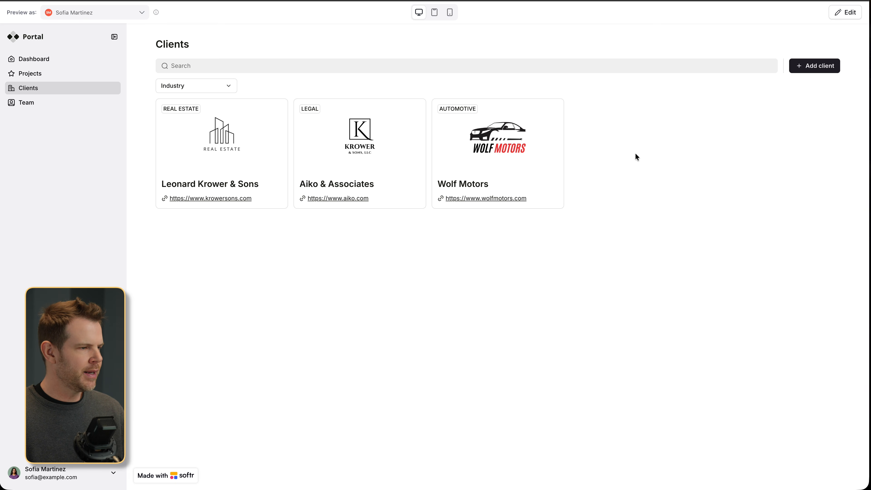
Step: Open the Wolf Motors client record in the portal preview and view its contacts
{"action": "left_click", "coordinate": [511, 146]}
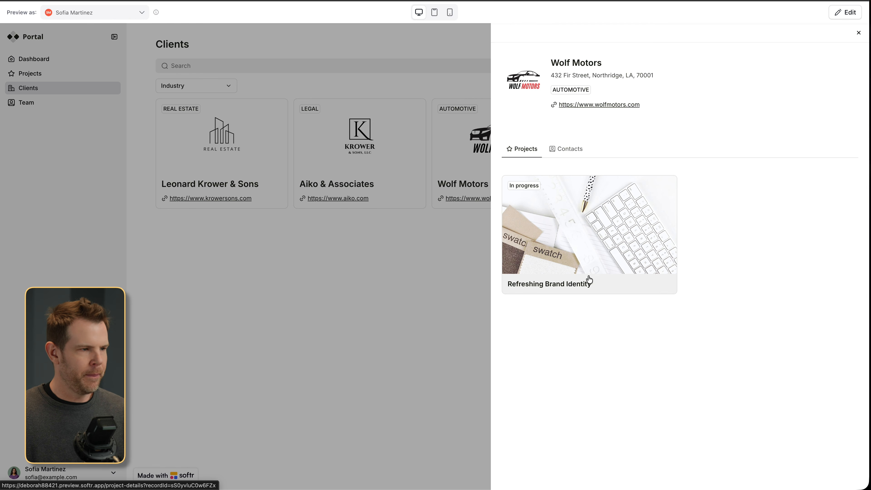
{"action": "left_click", "coordinate": [568, 148]}
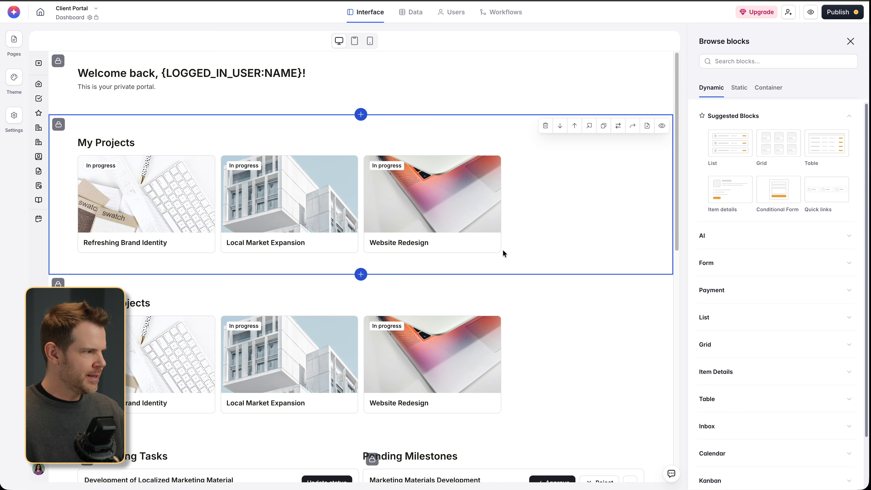
Step: Examine the My Projects, Active Projects, tasks and Pending Milestones blocks on the Dashboard page in the editor
{"action": "scroll", "coordinate": [503, 253], "scroll_direction": "down", "scroll_amount": 1}
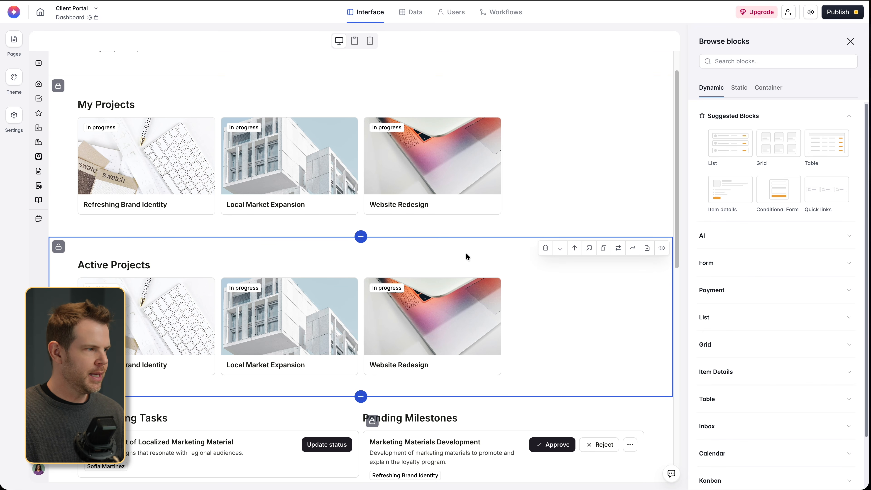
{"action": "scroll", "coordinate": [466, 252], "scroll_direction": "up", "scroll_amount": 2}
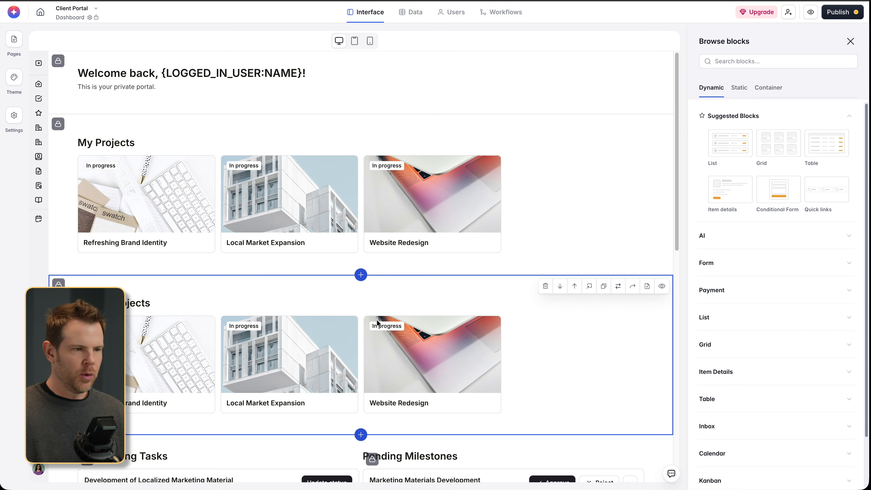
{"action": "scroll", "coordinate": [377, 320], "scroll_direction": "down", "scroll_amount": 4}
{"action": "scroll", "coordinate": [386, 308], "scroll_direction": "down", "scroll_amount": 2}
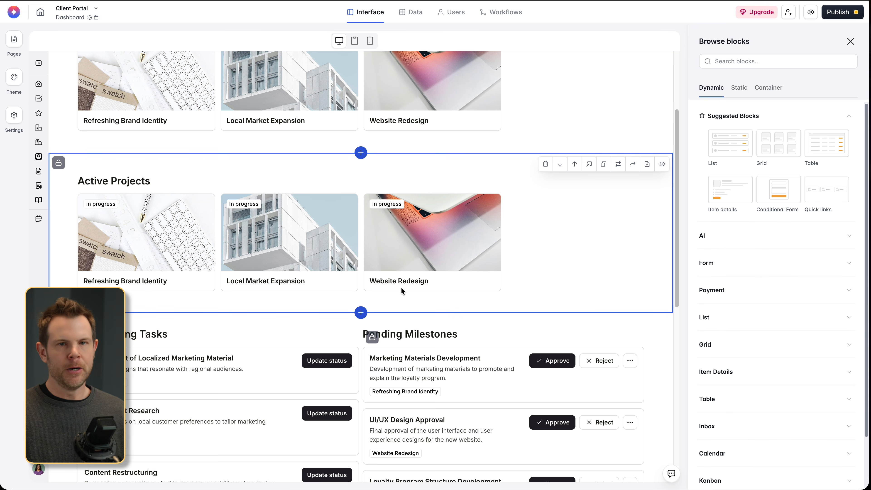
{"action": "scroll", "coordinate": [391, 258], "scroll_direction": "up", "scroll_amount": 2}
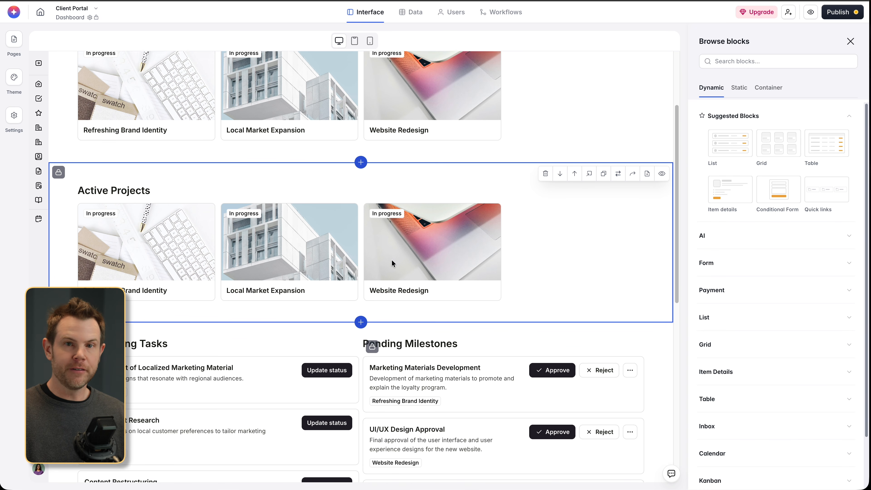
{"action": "scroll", "coordinate": [392, 264], "scroll_direction": "up", "scroll_amount": 2}
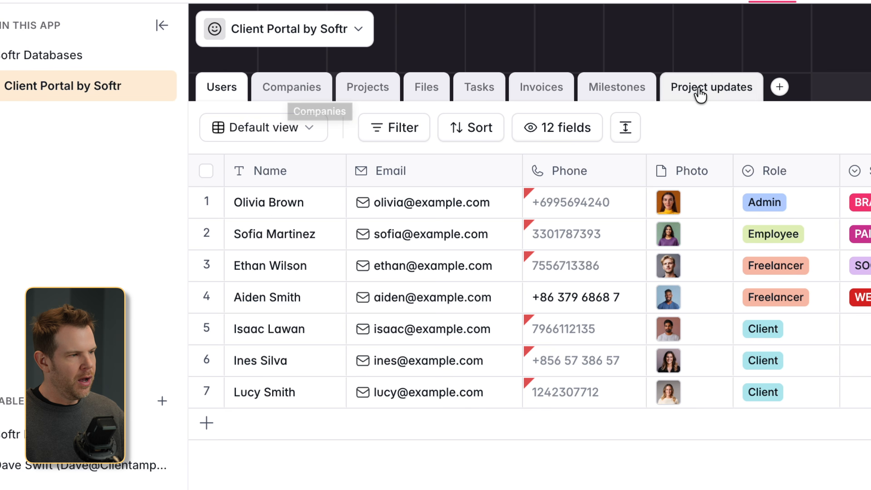
Step: Review the Companies and Projects tables of the Client Portal by Softr database, returning to the Users table
{"action": "left_click", "coordinate": [274, 95]}
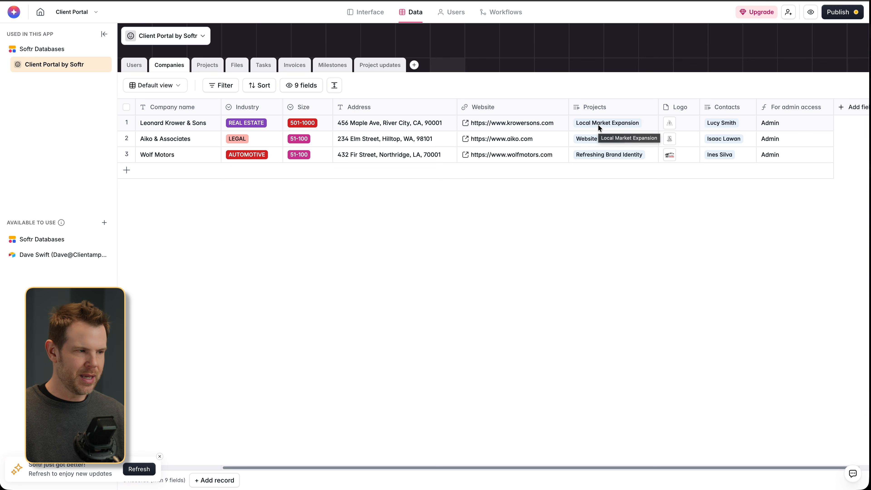
{"action": "left_click", "coordinate": [134, 65]}
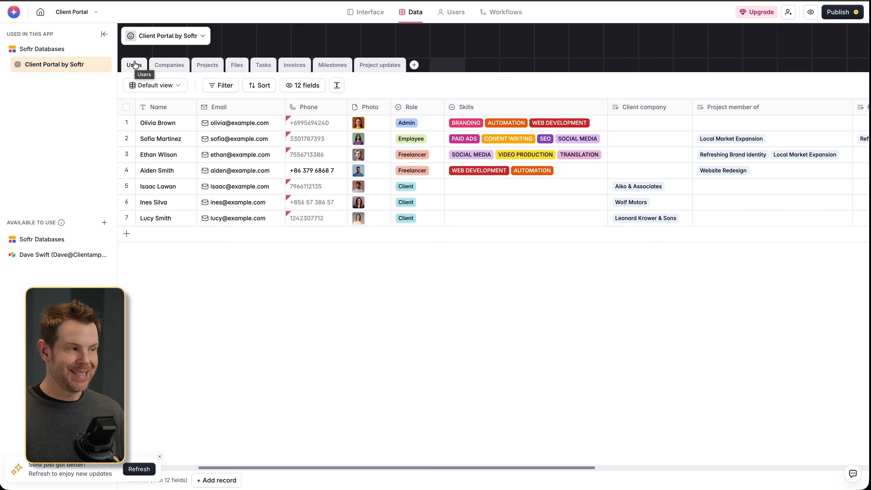
{"action": "left_click", "coordinate": [176, 64]}
{"action": "left_click", "coordinate": [207, 65]}
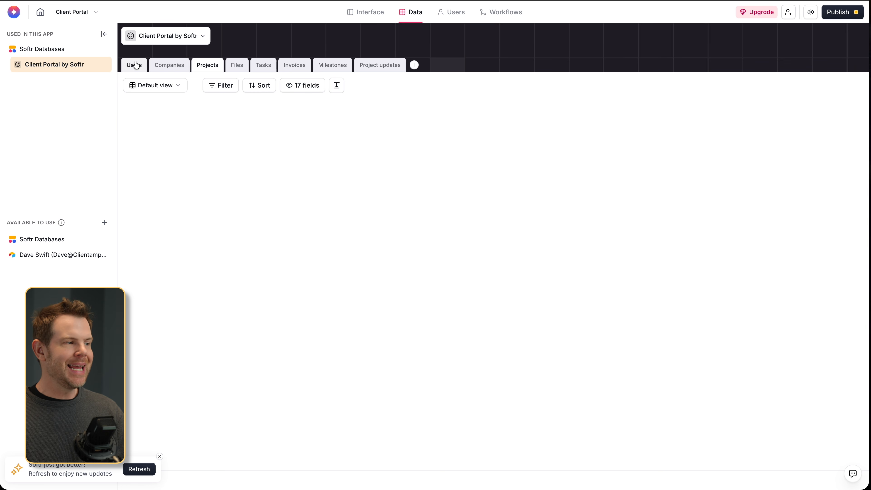
{"action": "left_click", "coordinate": [132, 66]}
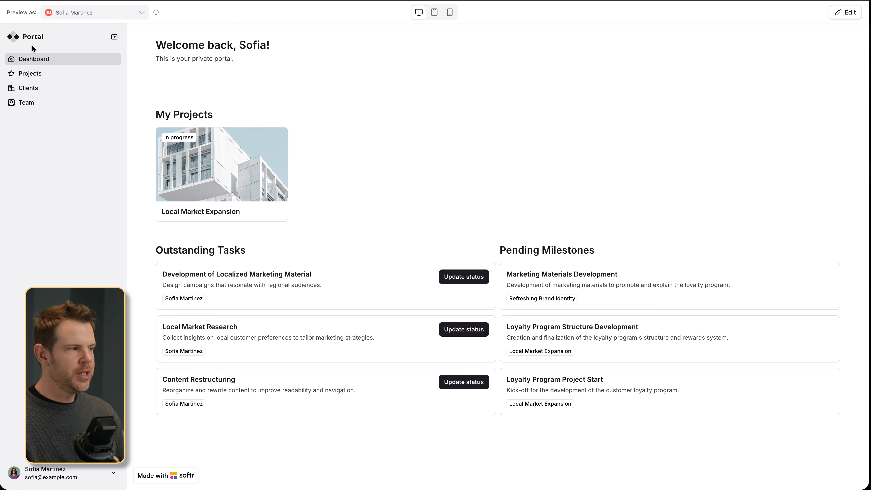
Step: Check the Projects page in the portal preview, and add Website Redesign to the Employee user's Project member of field in the Users table
{"action": "left_click", "coordinate": [22, 78]}
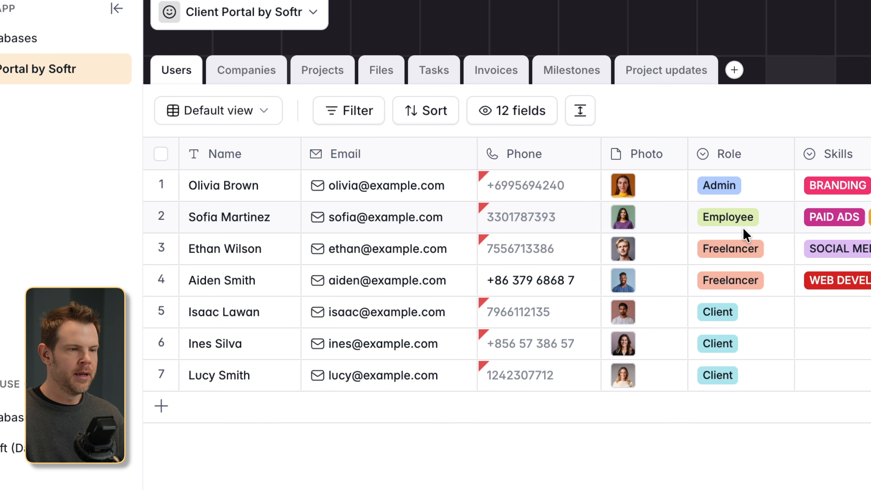
{"action": "scroll", "coordinate": [744, 229], "scroll_direction": "right", "scroll_amount": 15}
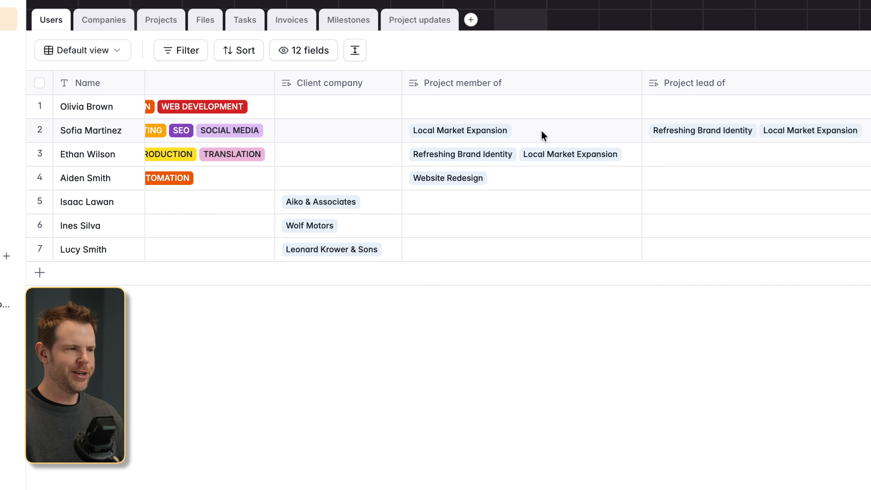
{"action": "left_click", "coordinate": [547, 136]}
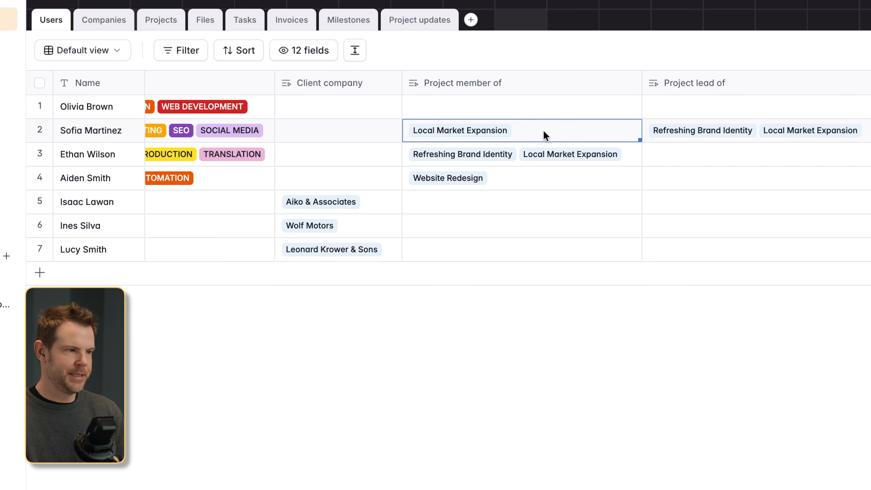
{"action": "left_click", "coordinate": [543, 135]}
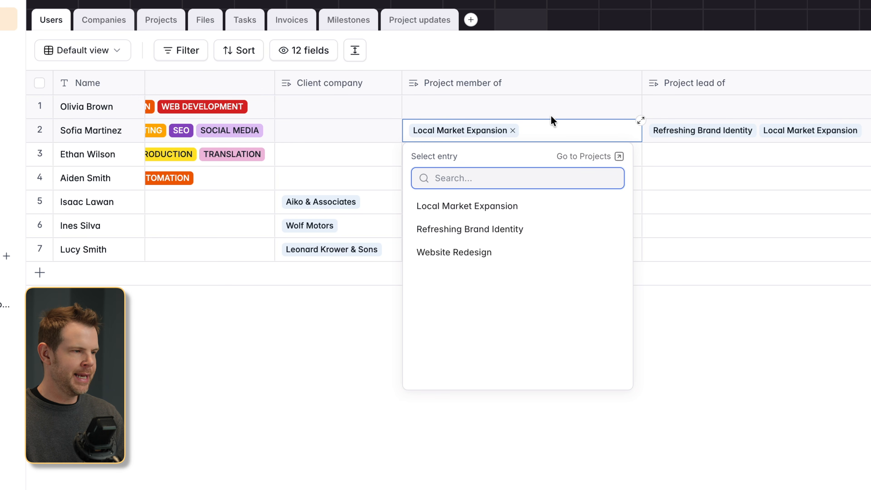
{"action": "left_click", "coordinate": [478, 257]}
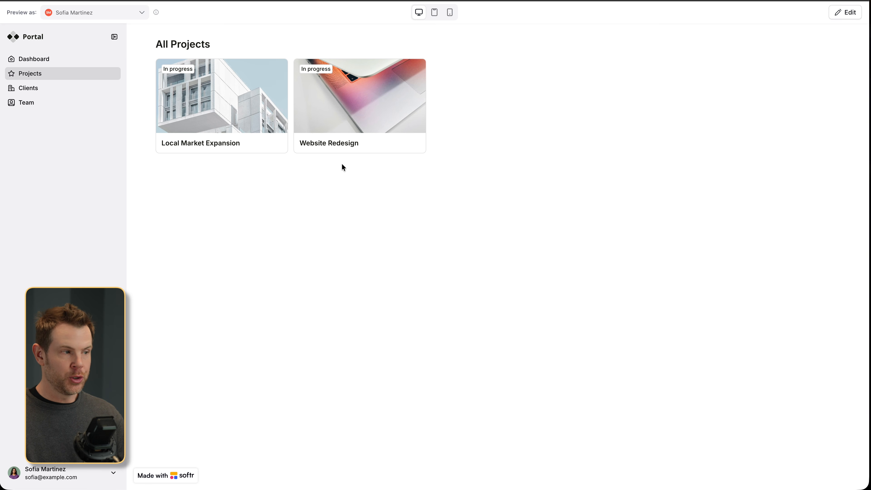
Step: Check the Website Redesign project in the portal preview, and review the linked members in the Projects table before returning to Users
{"action": "left_click", "coordinate": [339, 110]}
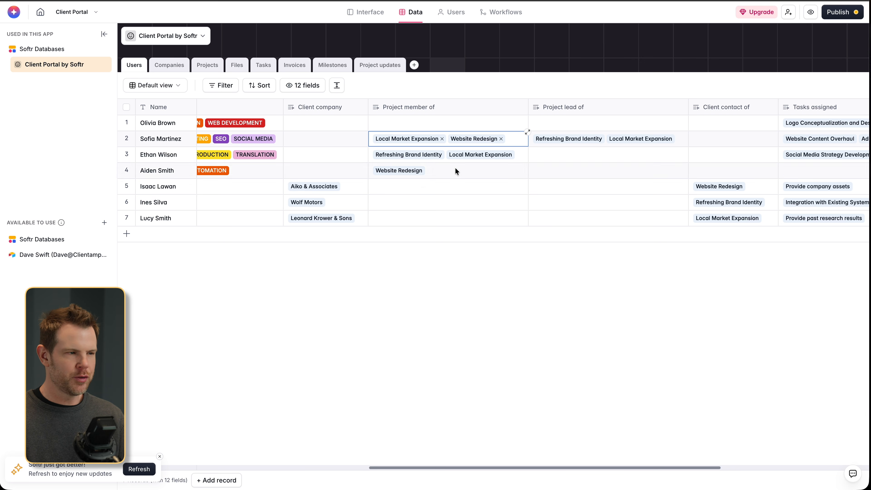
{"action": "left_click", "coordinate": [512, 139]}
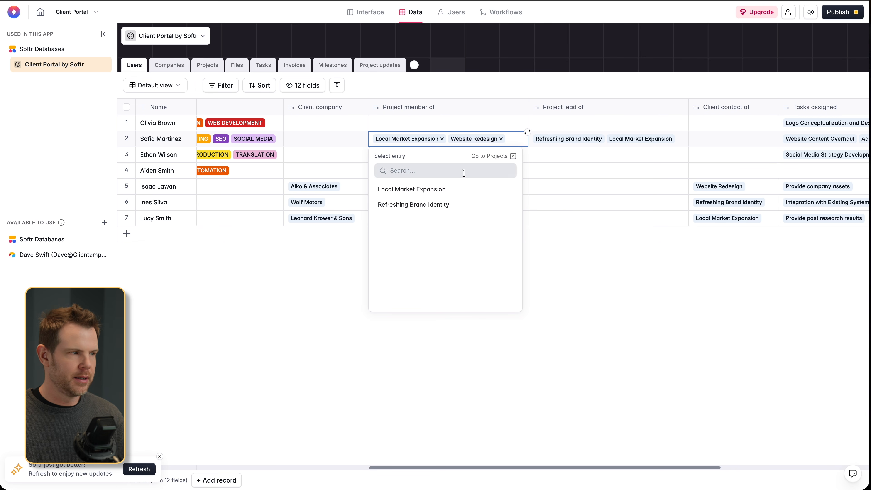
{"action": "left_click", "coordinate": [207, 65]}
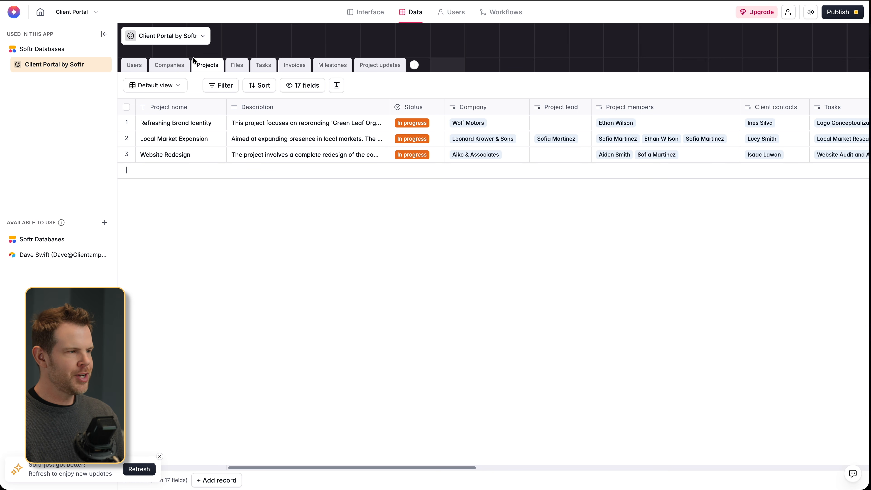
{"action": "left_click", "coordinate": [128, 66]}
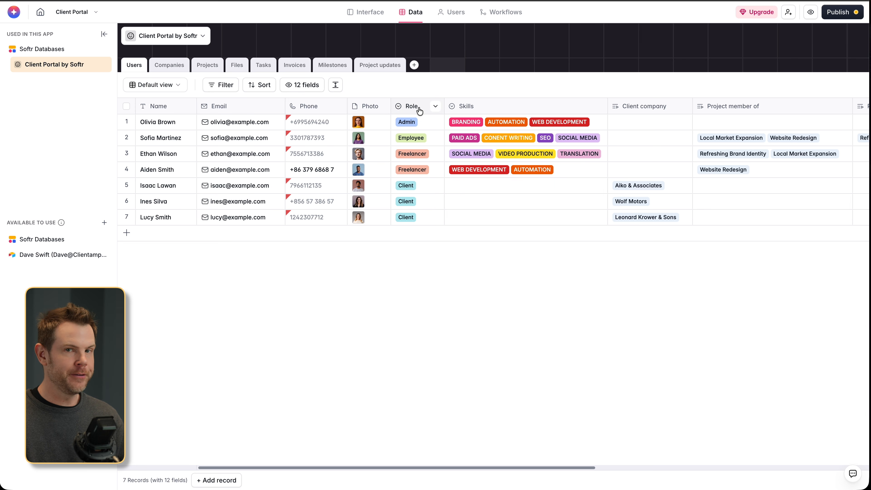
Step: Look through the fields of the Users table and view the options available for the Skills field
{"action": "scroll", "coordinate": [480, 112], "scroll_direction": "right", "scroll_amount": 10}
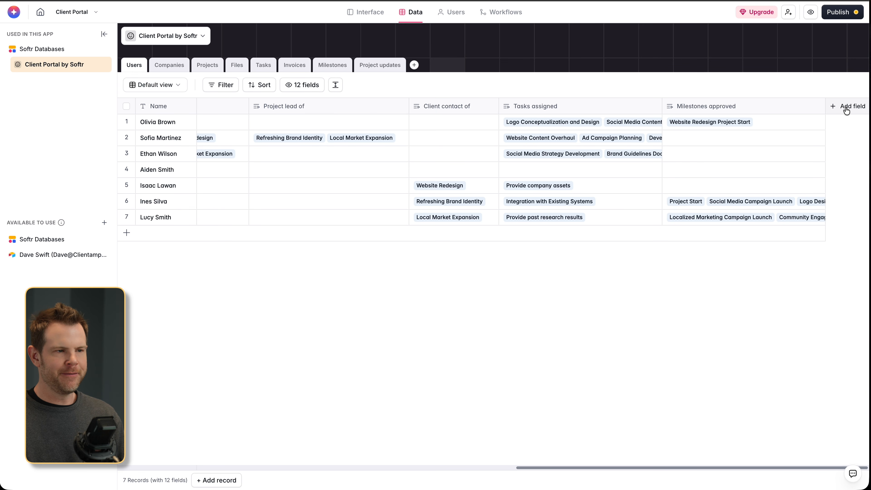
{"action": "scroll", "coordinate": [398, 265], "scroll_direction": "left", "scroll_amount": 10}
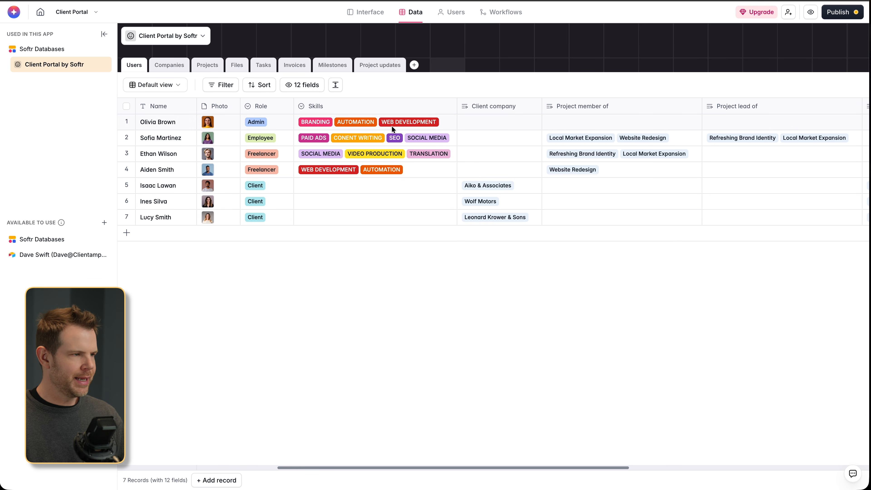
{"action": "left_click", "coordinate": [375, 107]}
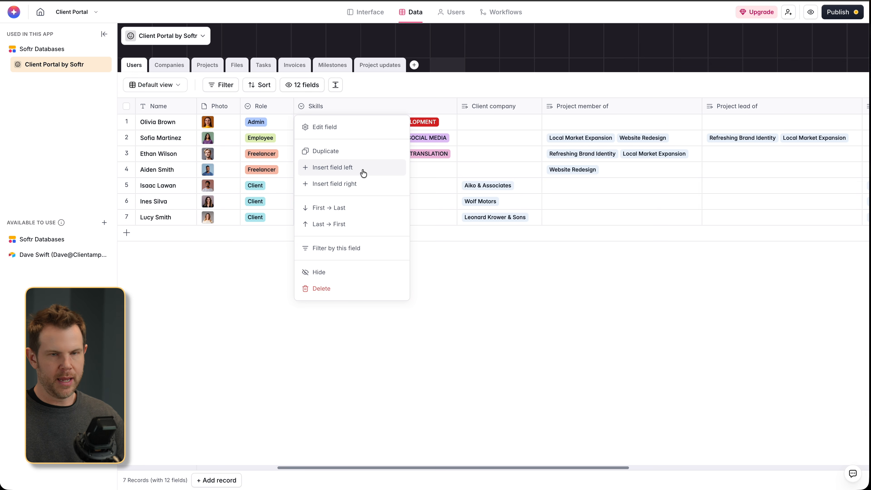
{"action": "scroll", "coordinate": [791, 437], "scroll_direction": "right", "scroll_amount": 10}
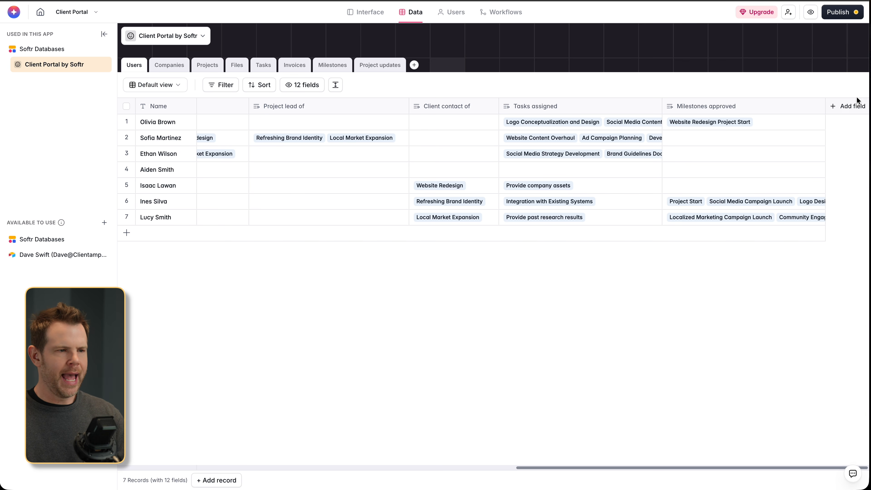
Step: Start a new field at the end of the Users table, using the Related record field type
{"action": "left_click", "coordinate": [848, 21]}
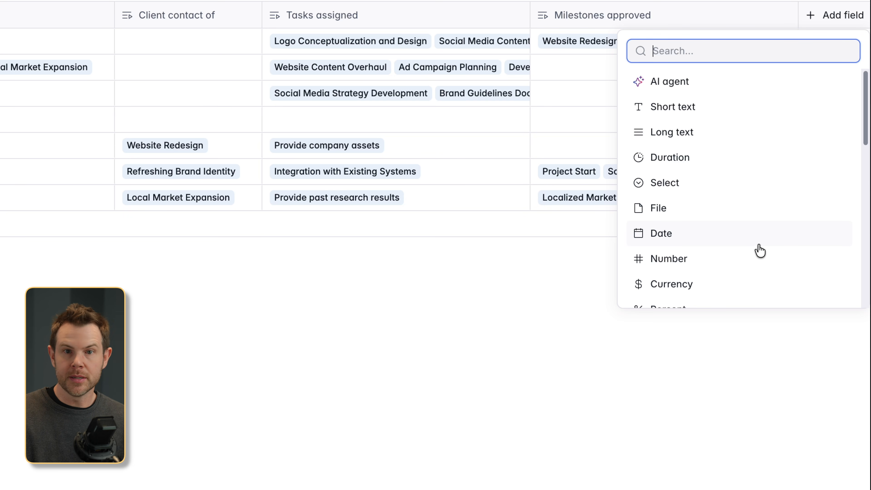
{"action": "scroll", "coordinate": [759, 249], "scroll_direction": "down", "scroll_amount": 2}
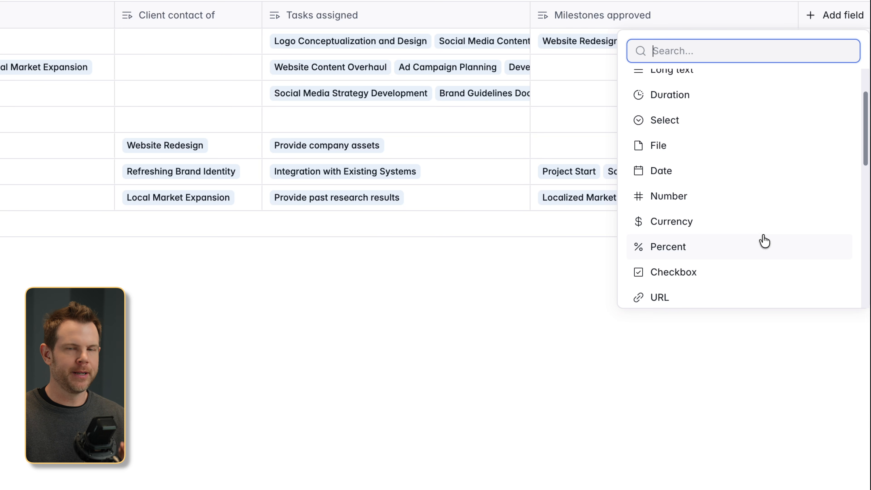
{"action": "scroll", "coordinate": [766, 240], "scroll_direction": "down", "scroll_amount": 2}
{"action": "scroll", "coordinate": [768, 240], "scroll_direction": "down", "scroll_amount": 2}
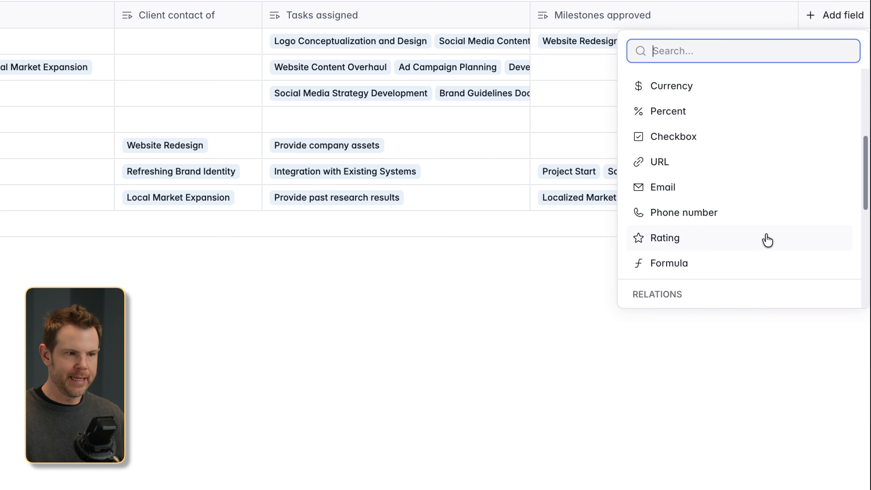
{"action": "scroll", "coordinate": [768, 239], "scroll_direction": "down", "scroll_amount": 4}
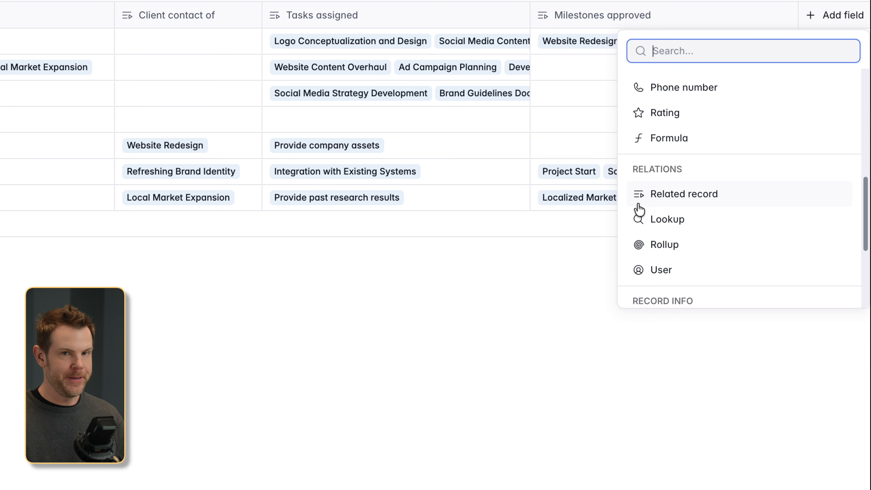
{"action": "left_click", "coordinate": [687, 198]}
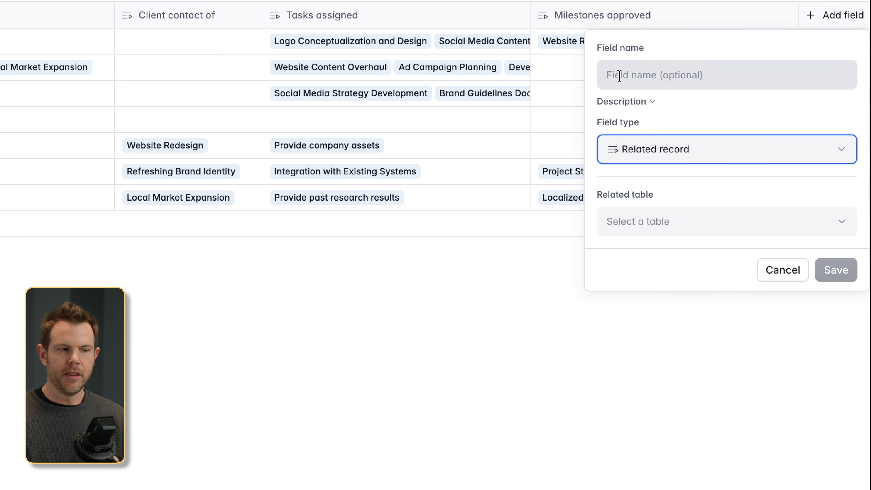
Step: Name the new related record field "Project Demo" and give it the description "This is a demo of a tooltip"
{"action": "left_click", "coordinate": [655, 105]}
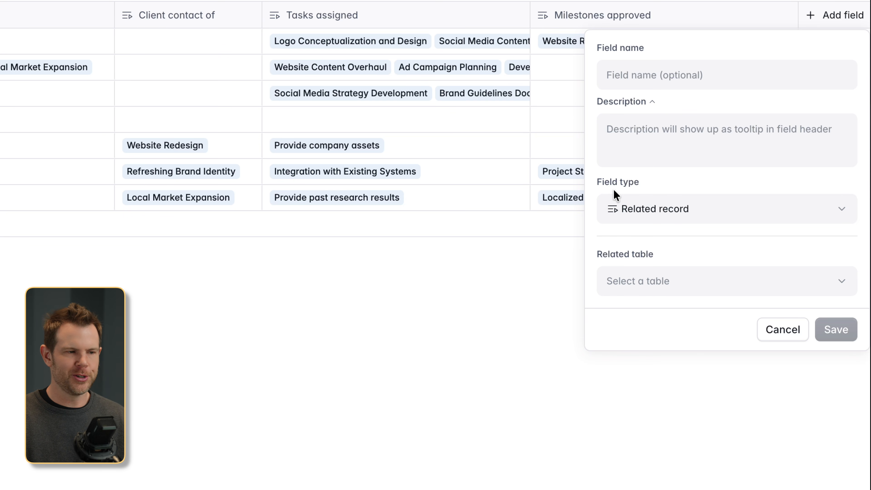
{"action": "left_click", "coordinate": [673, 220]}
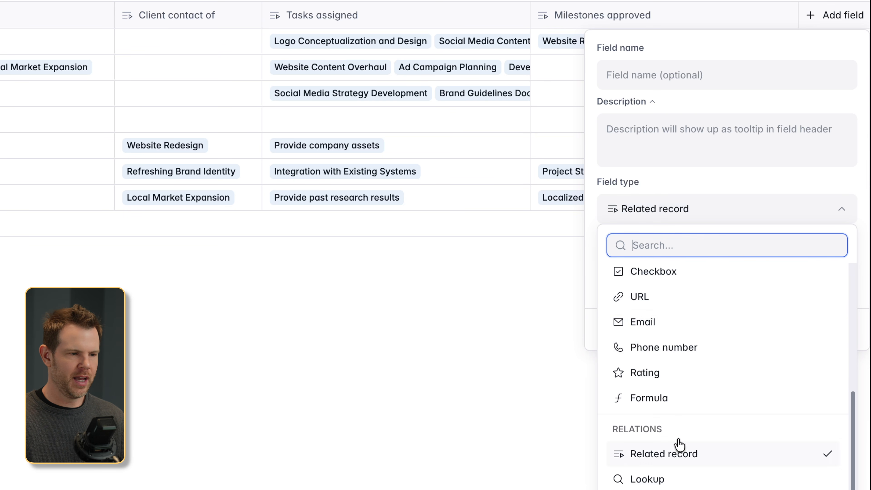
{"action": "left_click", "coordinate": [686, 178]}
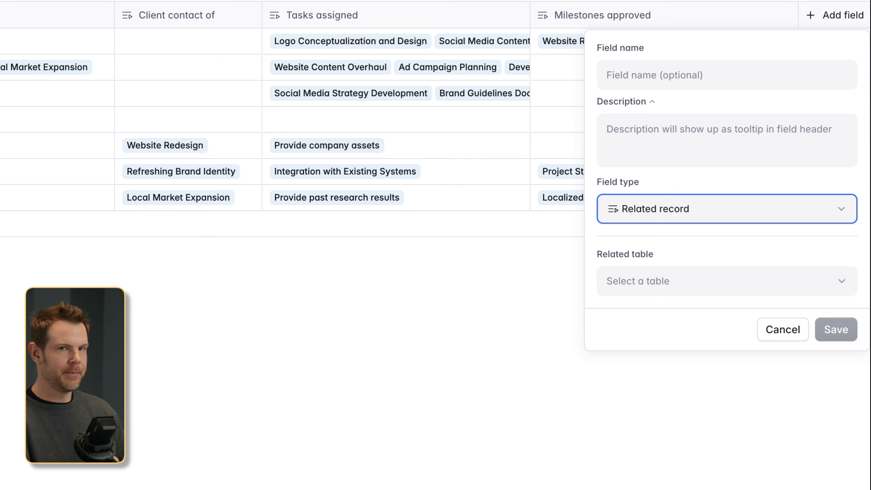
{"action": "left_click", "coordinate": [611, 85]}
{"action": "type", "text": "Project Demo"}
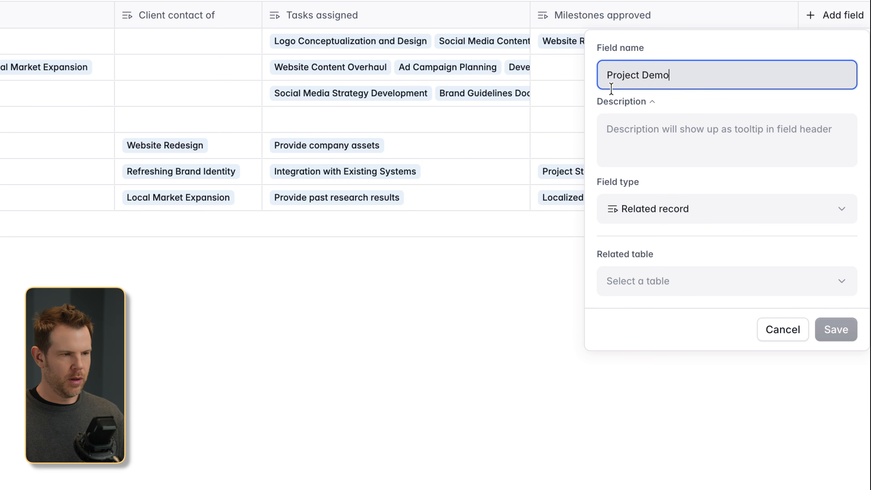
{"action": "left_click", "coordinate": [617, 133]}
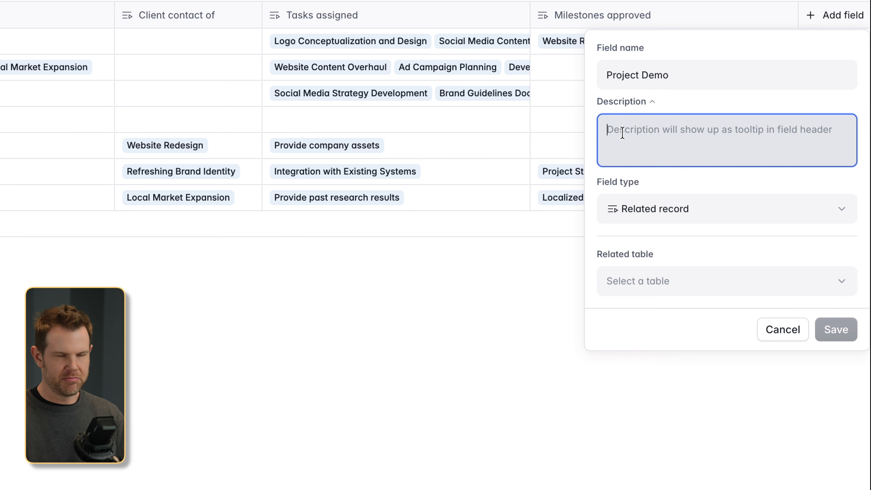
{"action": "type", "text": "This is a demo of a tooltip"}
Step: Relate the Project Demo field to the Projects table, view its extra options, and save it without adding any lookup fields
{"action": "left_click", "coordinate": [647, 282]}
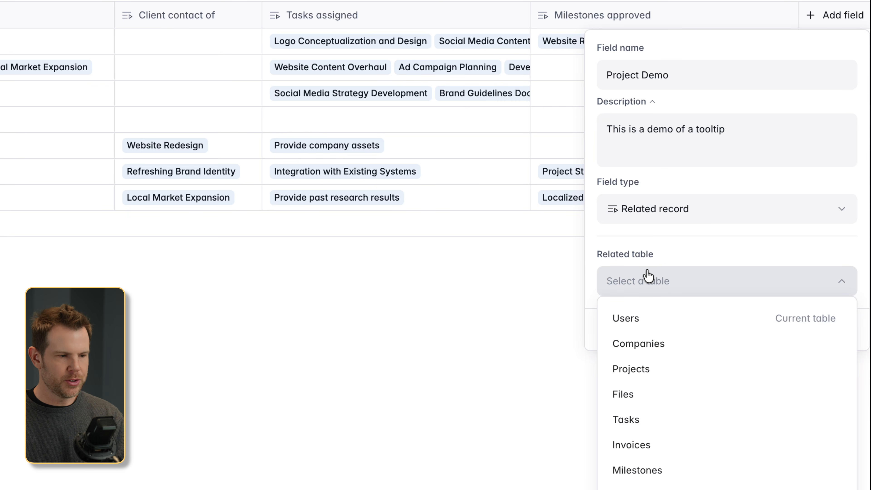
{"action": "left_click", "coordinate": [649, 369]}
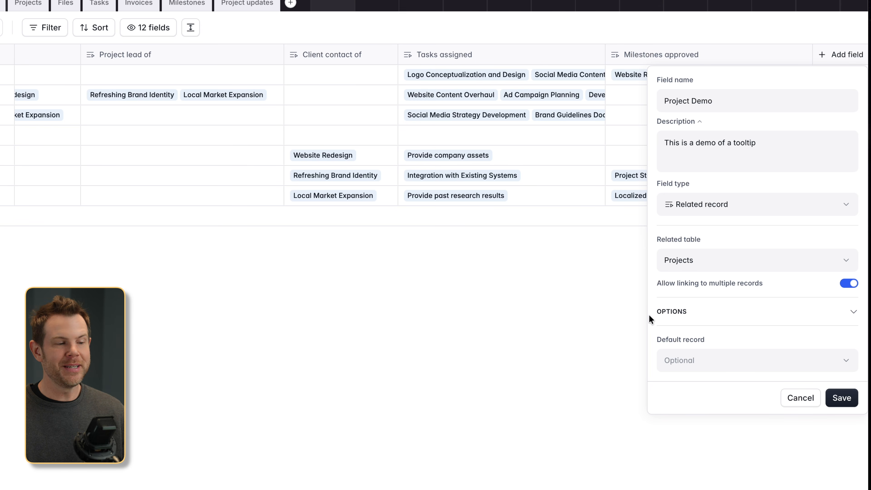
{"action": "left_click", "coordinate": [853, 312]}
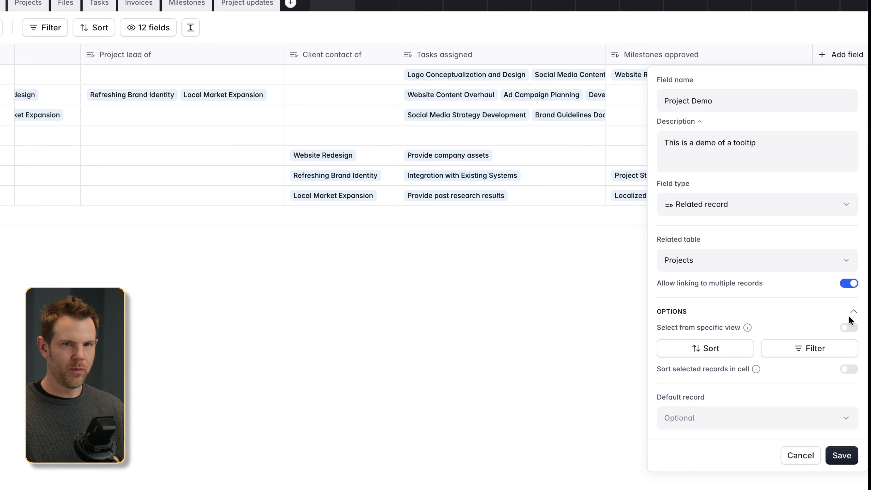
{"action": "left_click", "coordinate": [843, 457]}
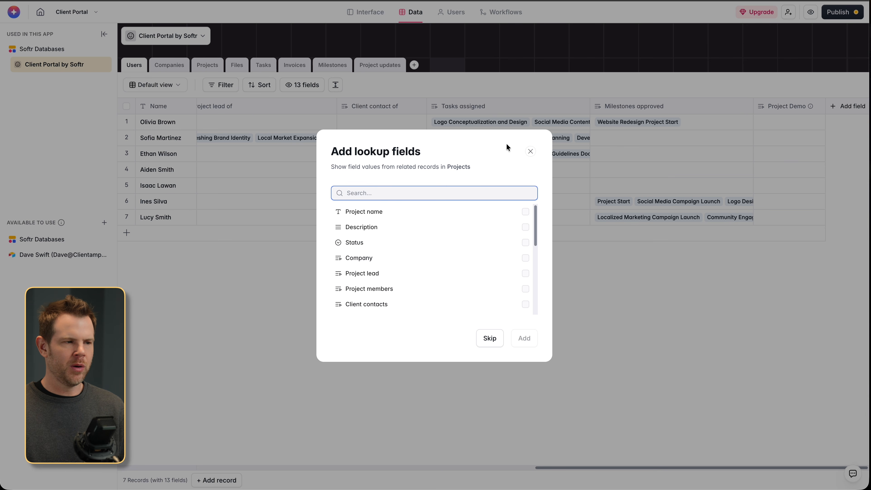
{"action": "left_click", "coordinate": [531, 153]}
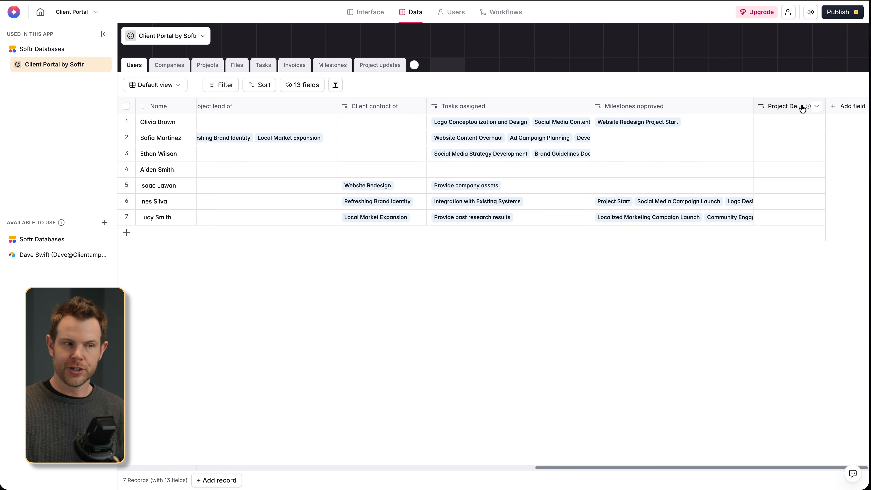
Step: Link the Refreshing Brand Identity project to the user in row 2 through the Project Demo field
{"action": "scroll", "coordinate": [146, 164], "scroll_direction": "left", "scroll_amount": 8}
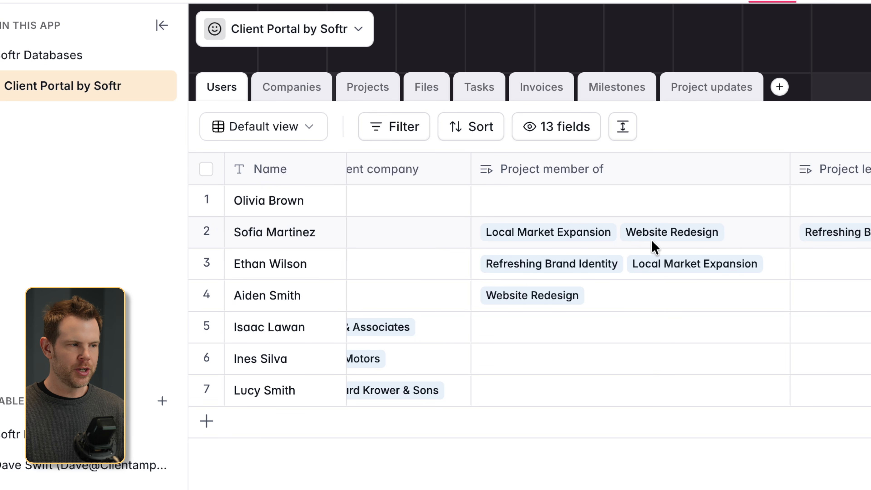
{"action": "scroll", "coordinate": [705, 239], "scroll_direction": "right", "scroll_amount": 5}
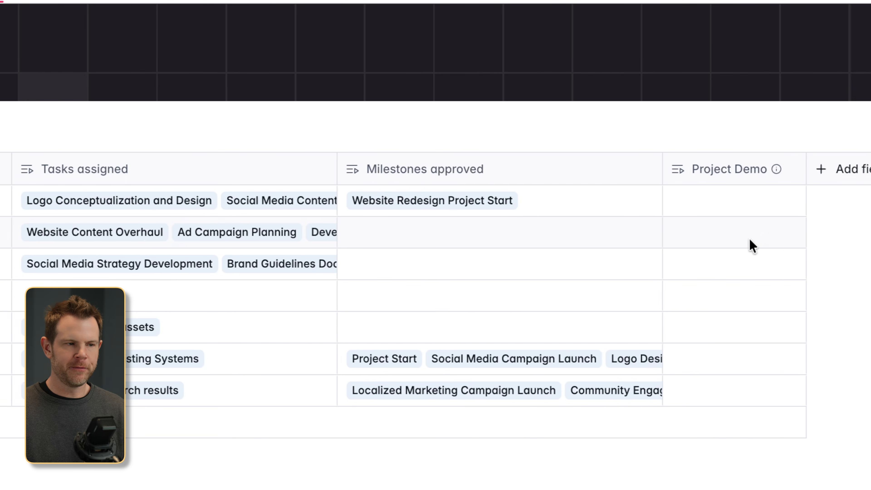
{"action": "left_click", "coordinate": [688, 240]}
{"action": "left_click", "coordinate": [683, 239]}
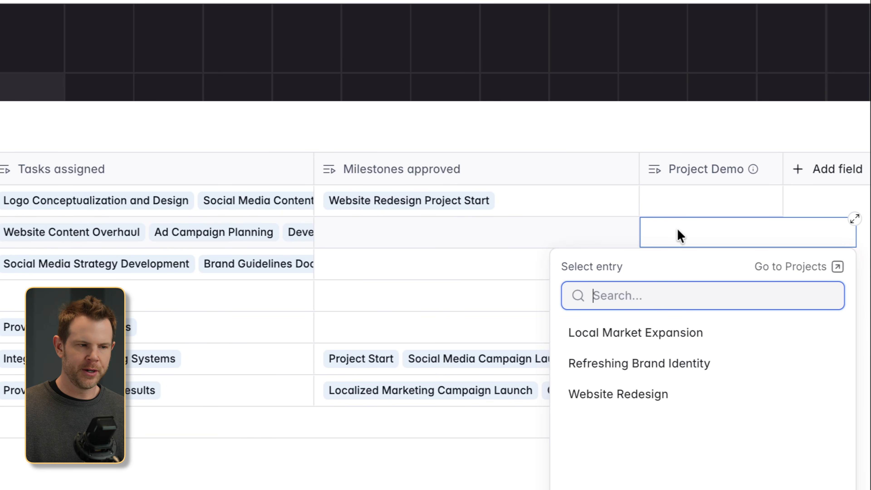
{"action": "left_click", "coordinate": [655, 364]}
{"action": "key", "text": "Escape"}
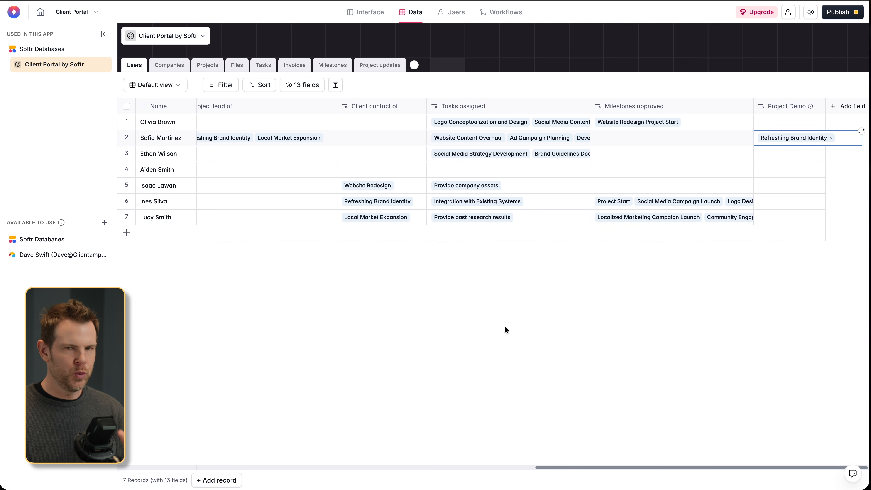
Step: Check the Project Demo field's tooltip, and move the field between Project member of and Project lead of in the Users table
{"action": "scroll", "coordinate": [505, 328], "scroll_direction": "right", "scroll_amount": 1}
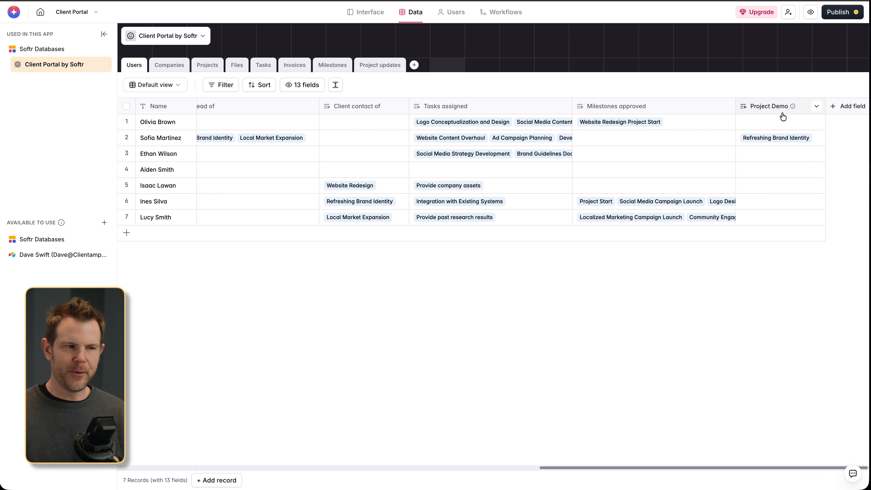
{"action": "mouse_move", "coordinate": [793, 109]}
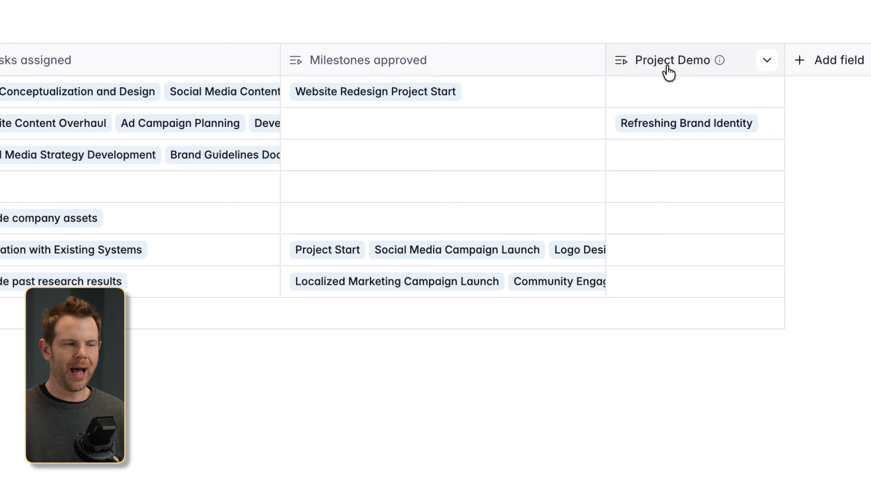
{"action": "scroll", "coordinate": [596, 81], "scroll_direction": "left", "scroll_amount": 15}
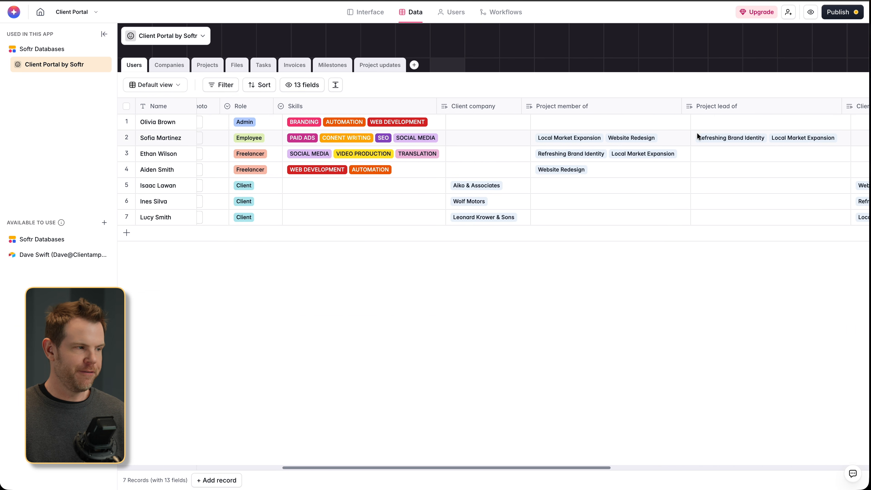
{"action": "scroll", "coordinate": [697, 133], "scroll_direction": "left", "scroll_amount": 5}
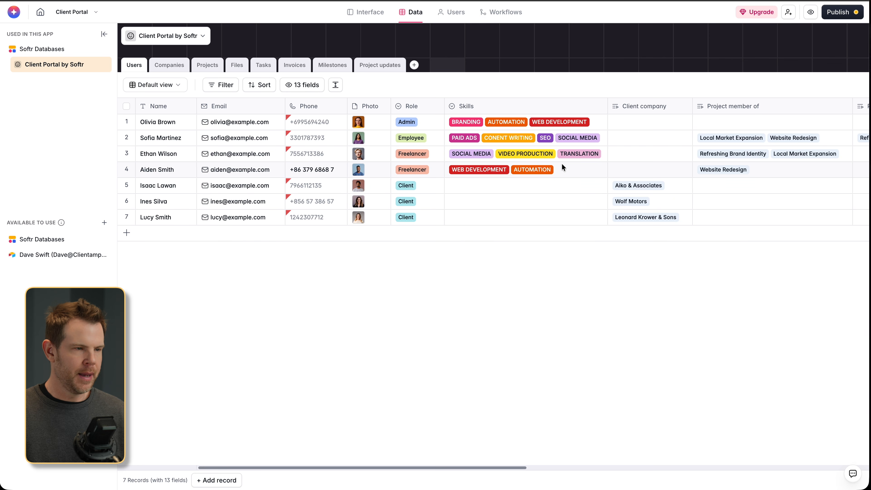
{"action": "scroll", "coordinate": [562, 167], "scroll_direction": "right", "scroll_amount": 3}
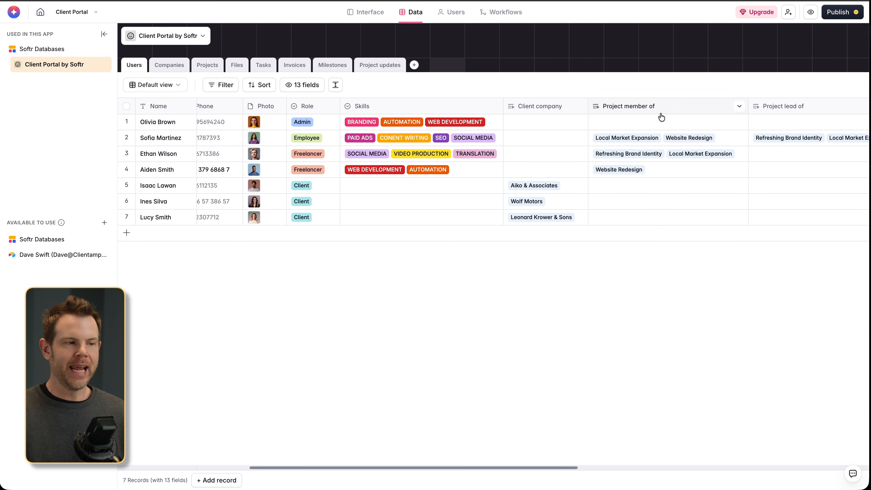
{"action": "scroll", "coordinate": [667, 115], "scroll_direction": "right", "scroll_amount": 10}
{"action": "scroll", "coordinate": [665, 117], "scroll_direction": "right", "scroll_amount": 5}
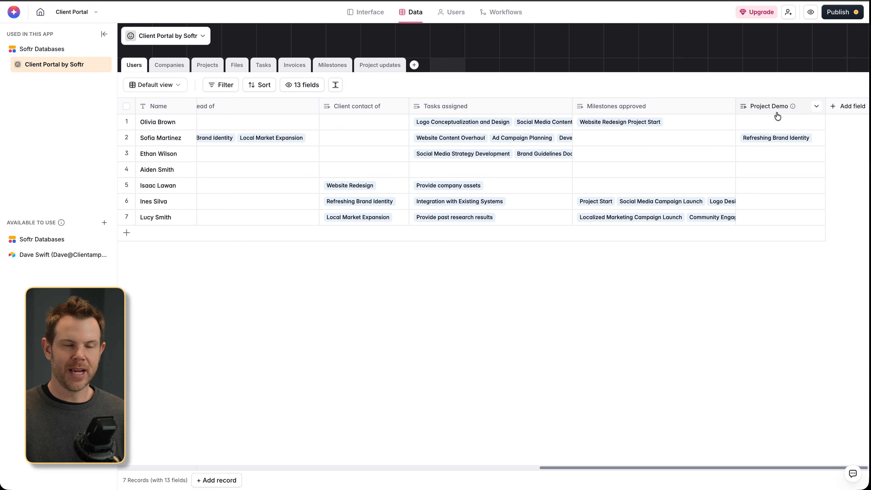
{"action": "left_click_drag", "start_coordinate": [749, 109], "coordinate": [295, 107]}
{"action": "scroll", "coordinate": [259, 129], "scroll_direction": "left", "scroll_amount": 5}
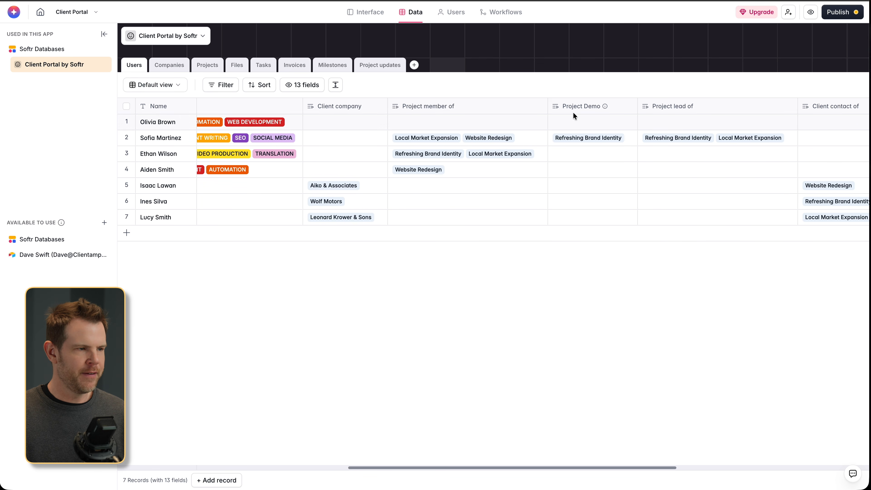
Step: Open the portal's Projects page in the interface editor and check who can see each of the two All Projects blocks
{"action": "left_click", "coordinate": [370, 12]}
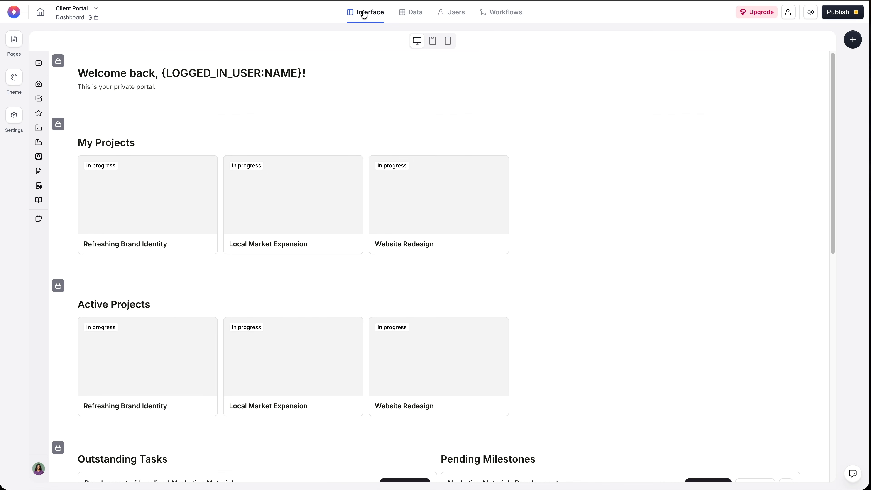
{"action": "left_click", "coordinate": [14, 40]}
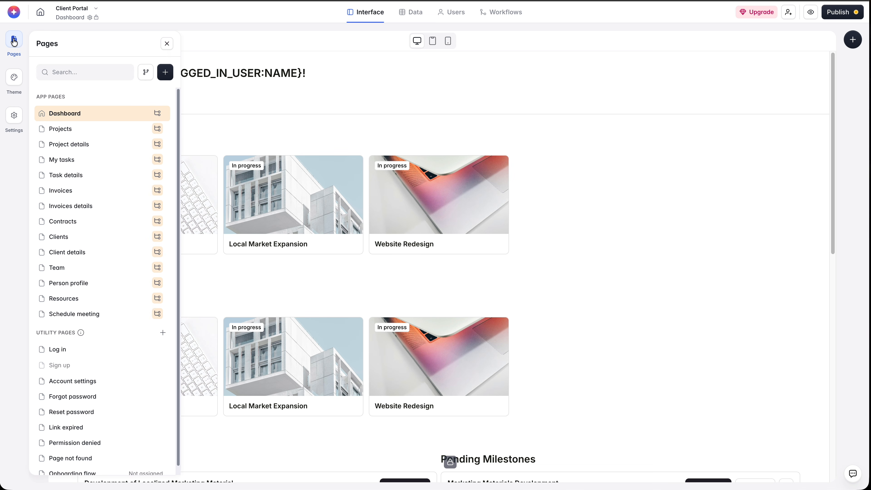
{"action": "left_click", "coordinate": [60, 129]}
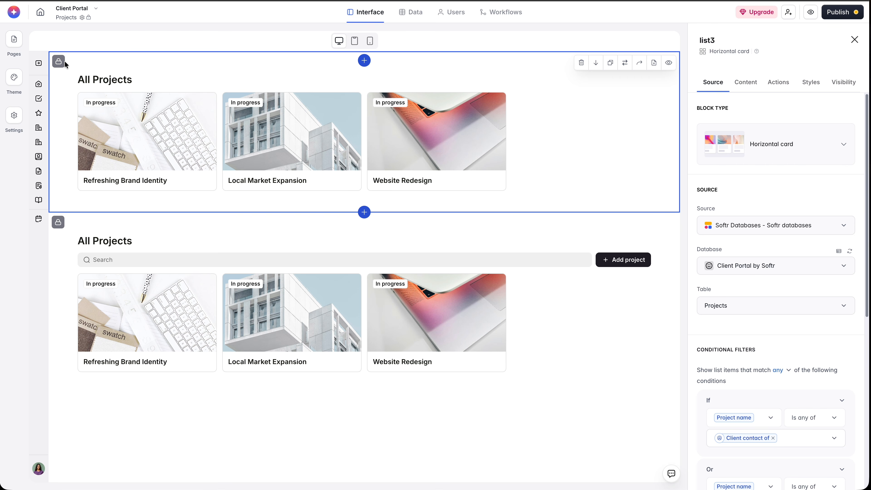
{"action": "mouse_move", "coordinate": [58, 65]}
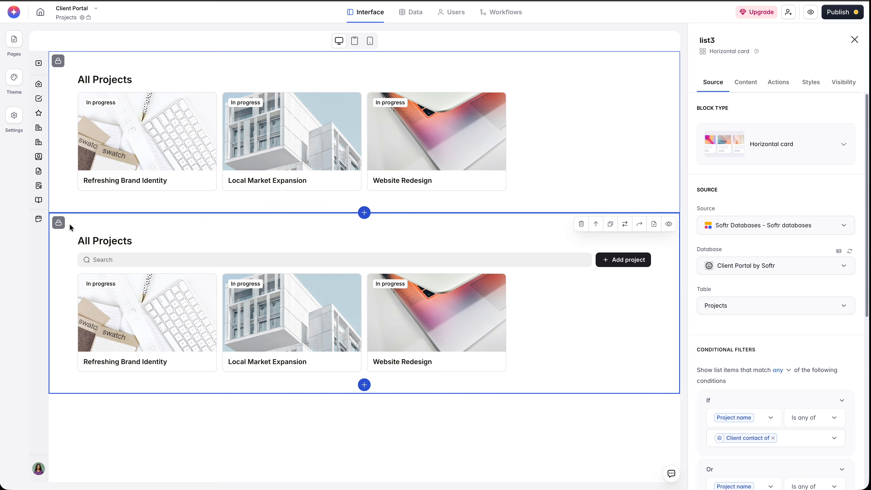
{"action": "mouse_move", "coordinate": [55, 226]}
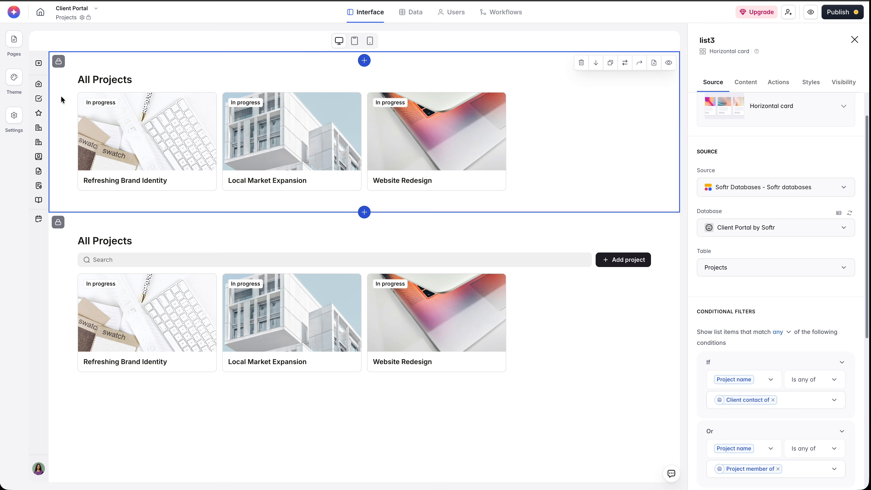
{"action": "mouse_move", "coordinate": [62, 62]}
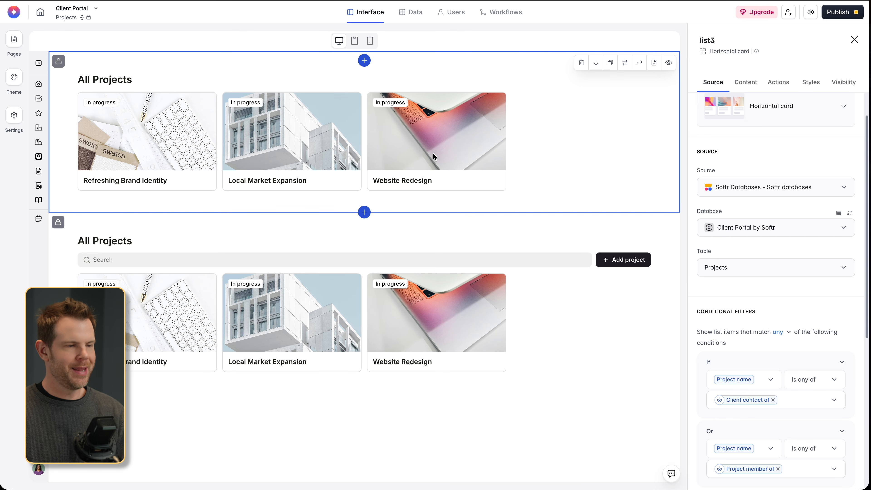
Step: Change the second conditional filter of the upper All Projects block to the logged-in user's Project Demo field, and preview the portal
{"action": "scroll", "coordinate": [775, 223], "scroll_direction": "down", "scroll_amount": 3}
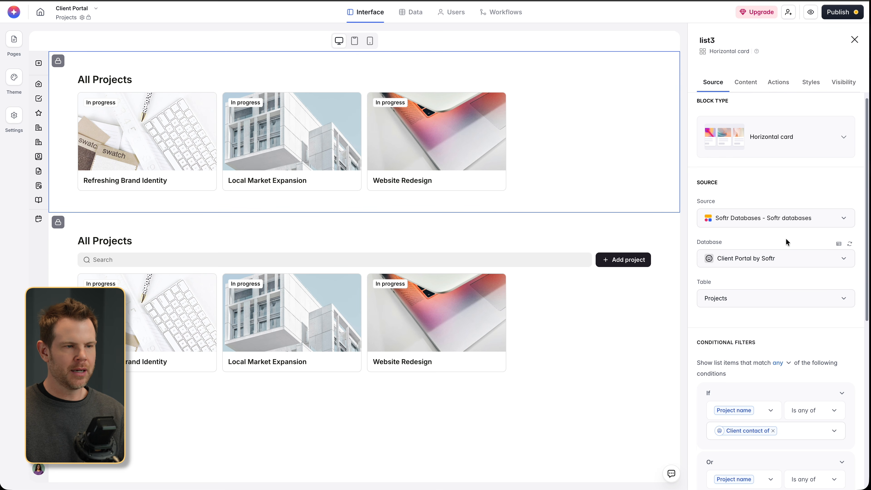
{"action": "scroll", "coordinate": [786, 238], "scroll_direction": "down", "scroll_amount": 5}
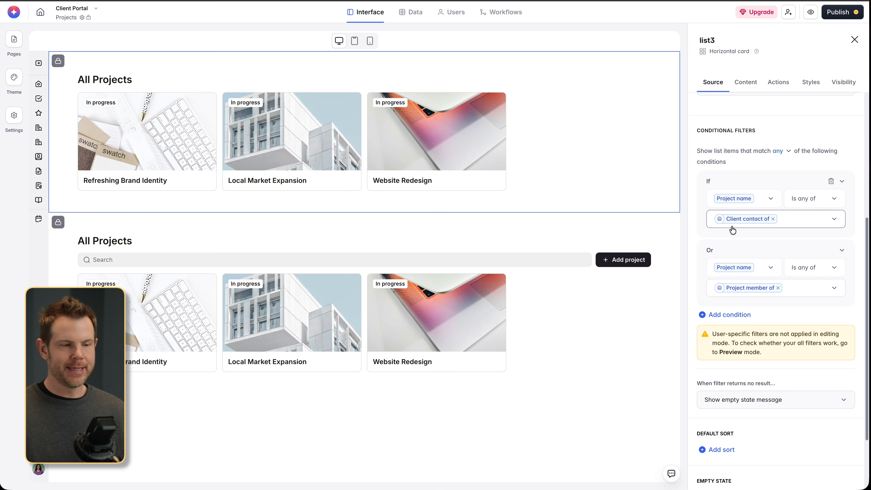
{"action": "left_click", "coordinate": [778, 289]}
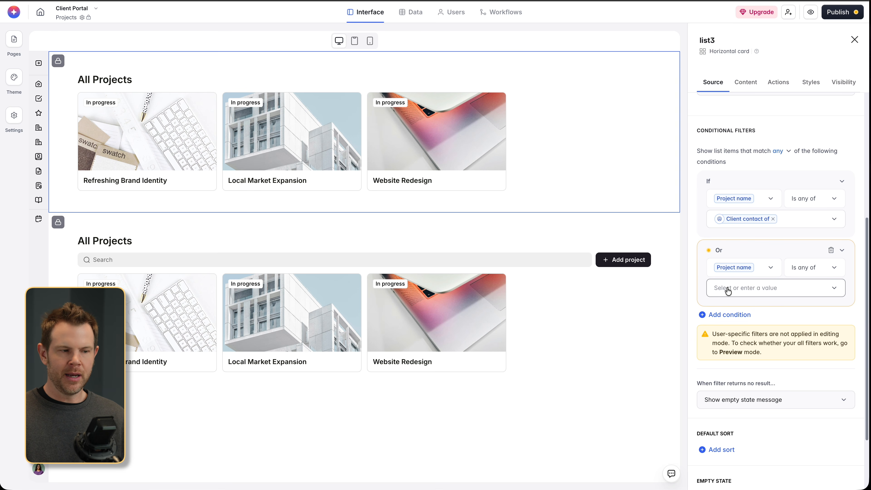
{"action": "left_click", "coordinate": [744, 290]}
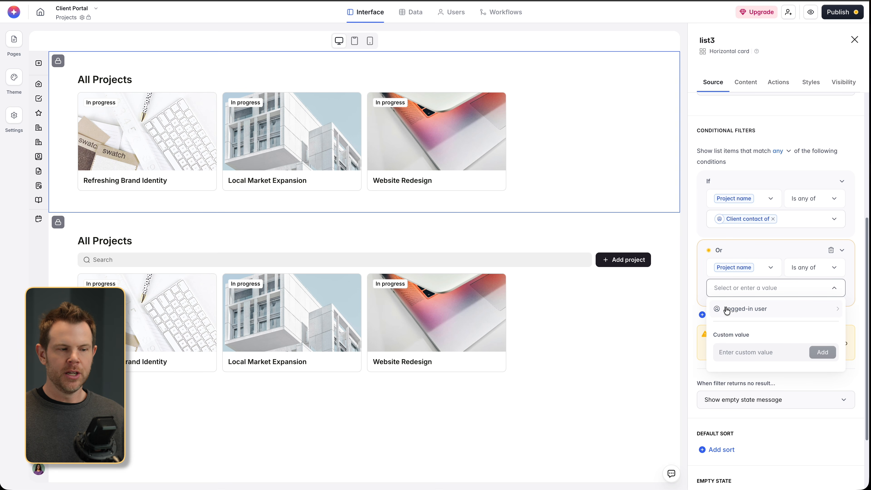
{"action": "left_click", "coordinate": [747, 308]}
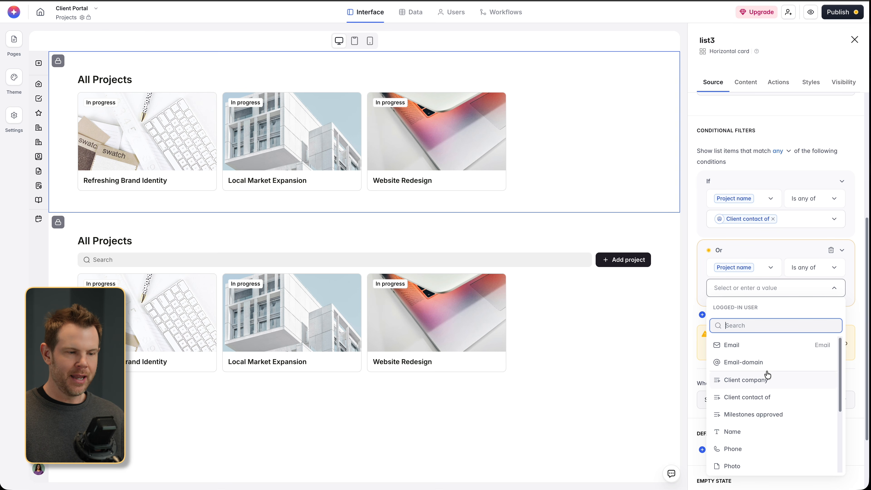
{"action": "scroll", "coordinate": [768, 374], "scroll_direction": "down", "scroll_amount": 3}
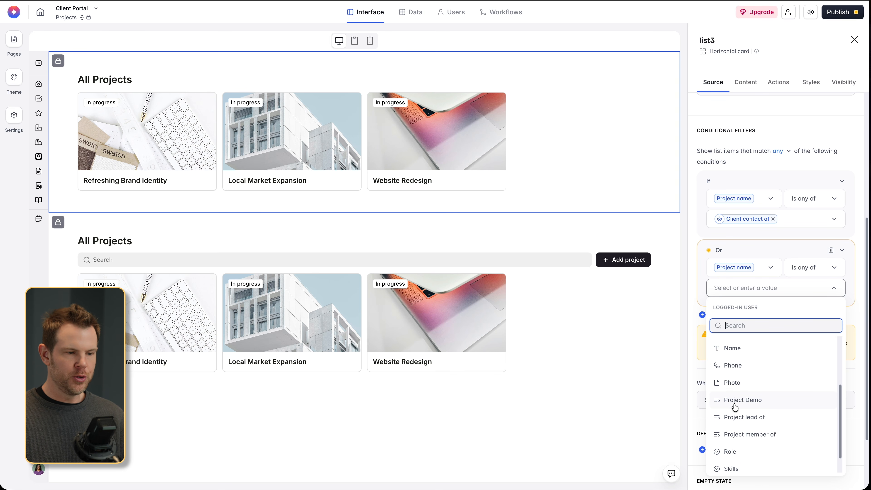
{"action": "left_click", "coordinate": [742, 401]}
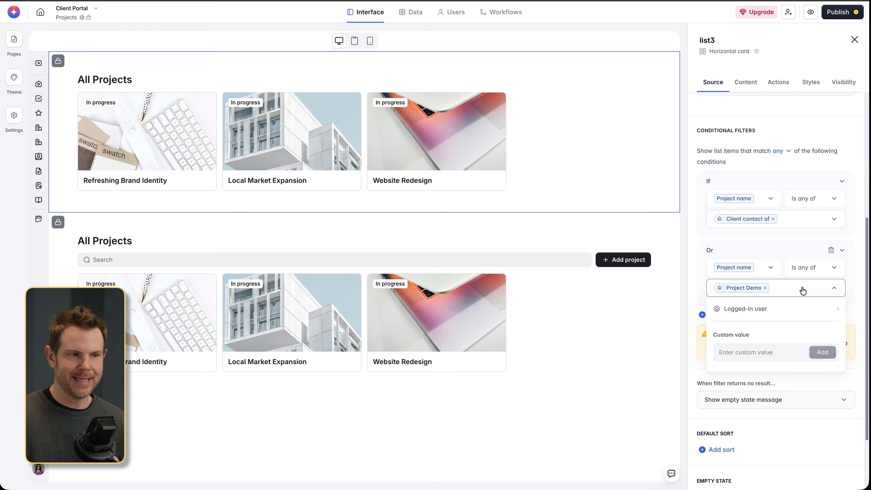
{"action": "left_click", "coordinate": [811, 12]}
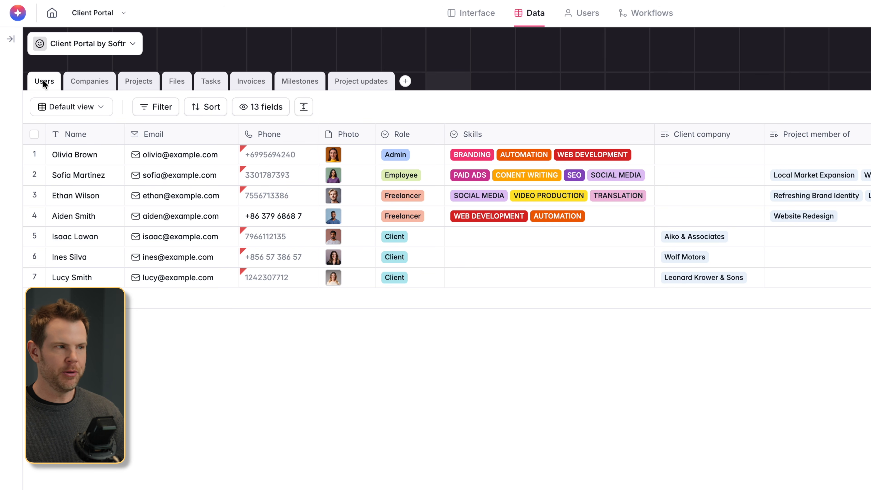
Step: View the Companies table, and start an AI agent field named "TLDR" at the end of the Projects table
{"action": "left_click", "coordinate": [84, 83]}
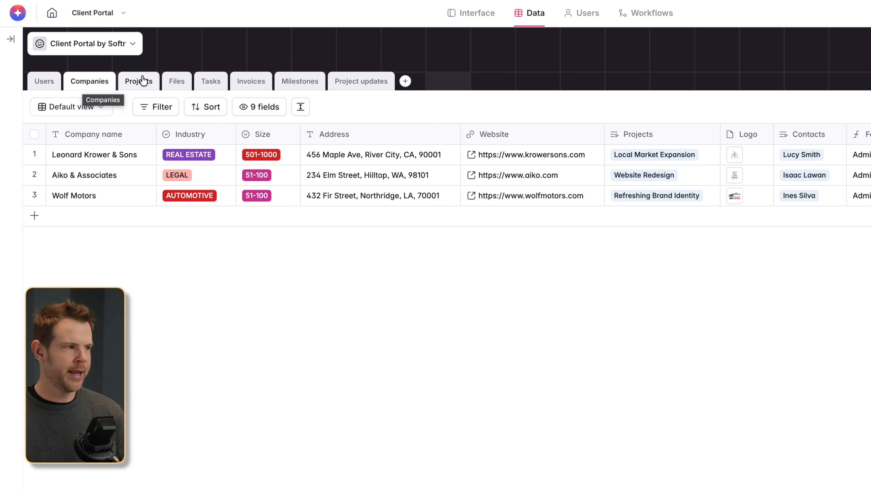
{"action": "left_click", "coordinate": [135, 83]}
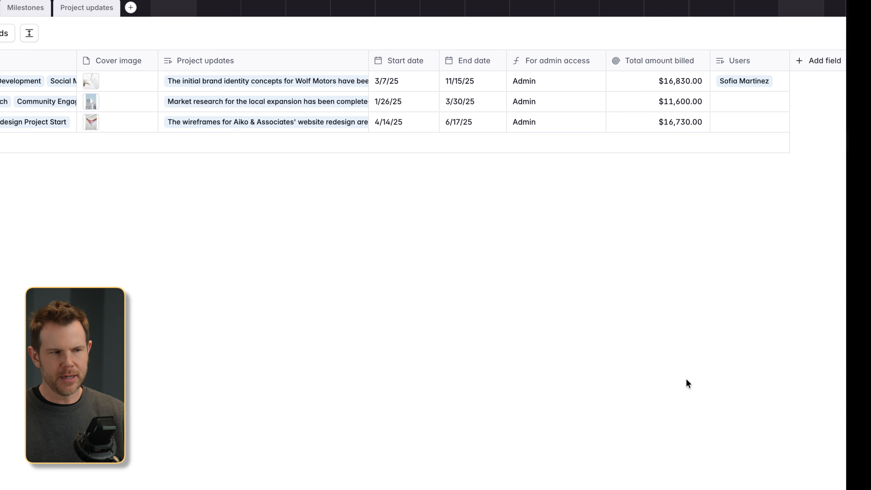
{"action": "left_click", "coordinate": [802, 63]}
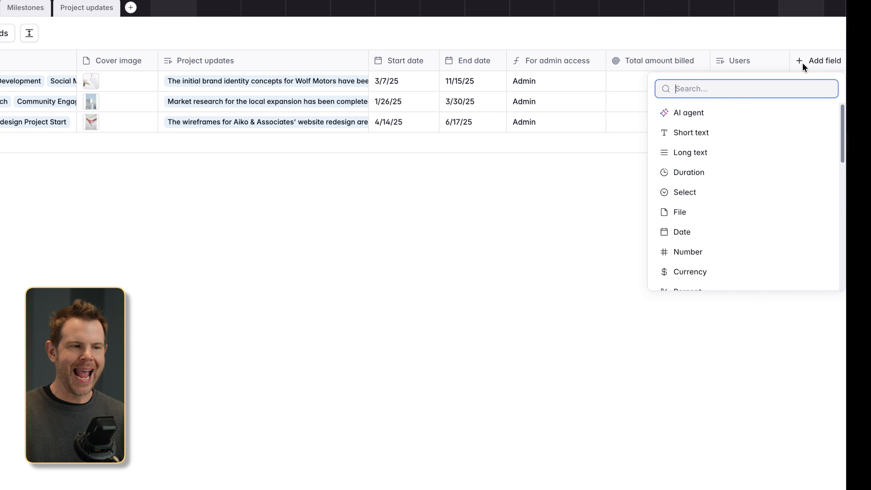
{"action": "left_click", "coordinate": [709, 119]}
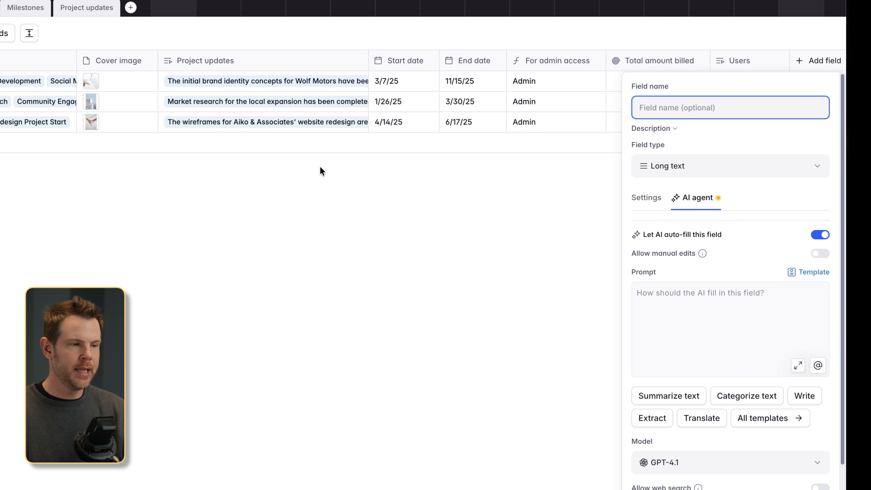
{"action": "type", "text": "TLDR"}
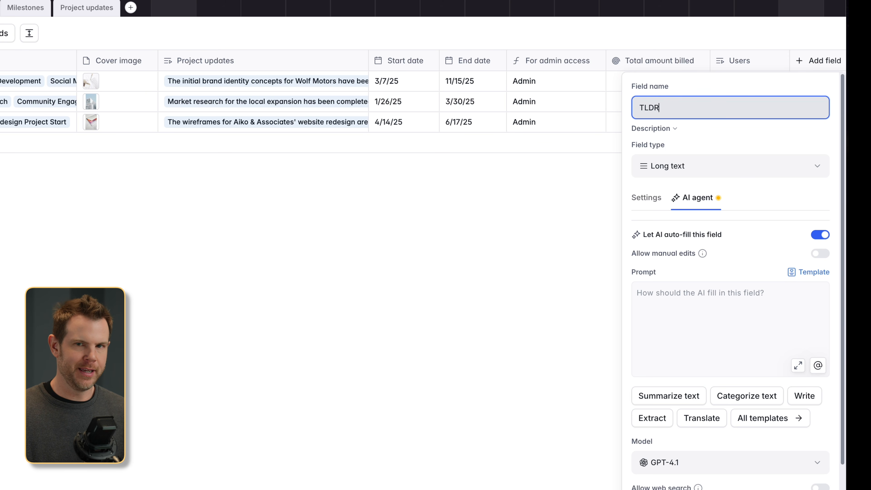
{"action": "left_click", "coordinate": [662, 304]}
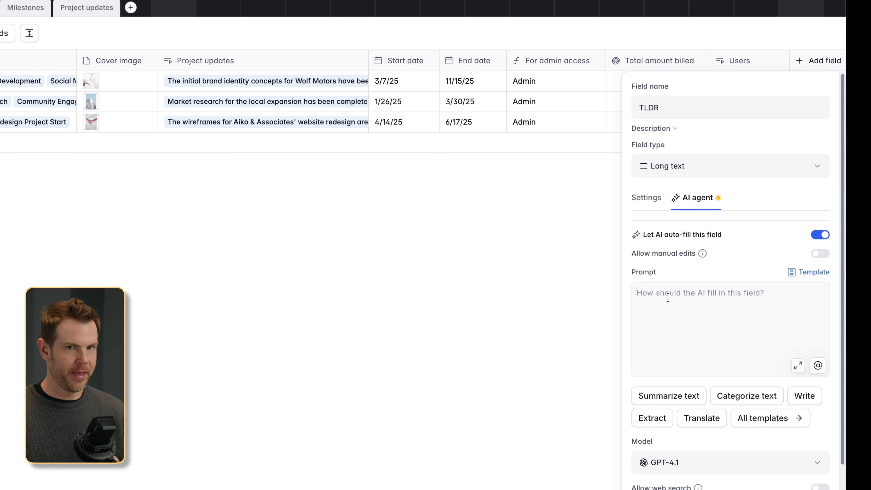
{"action": "type", "text": "Read the"}
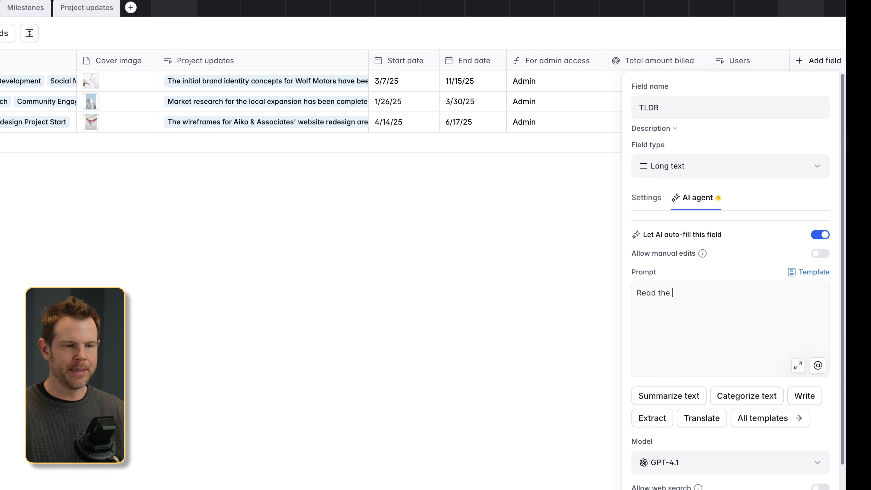
{"action": "type", "text": " @"}
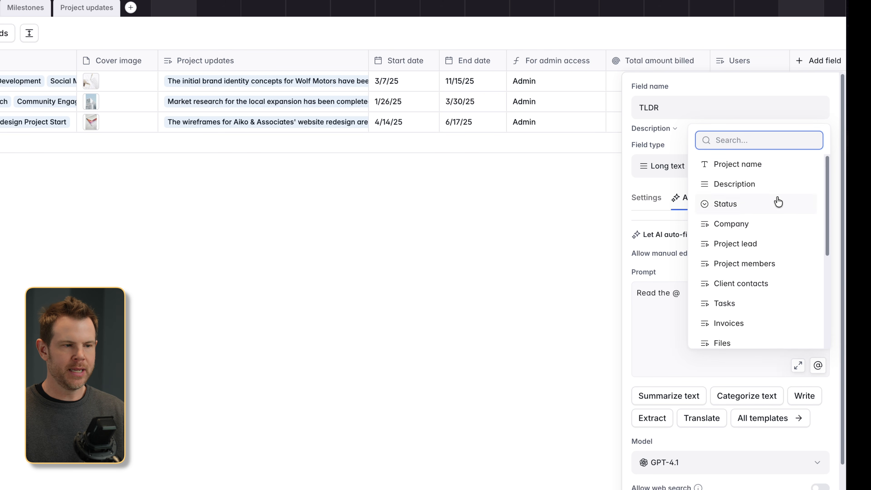
{"action": "left_click", "coordinate": [739, 185]}
{"action": "type", "text": "and provide a bulleted list of the deliverables or what would make the project a succes"}
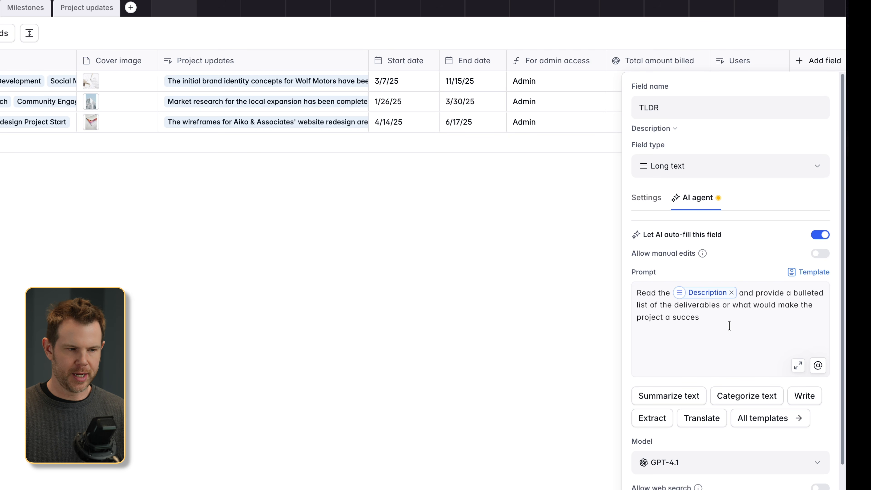
{"action": "type", "text": "s."}
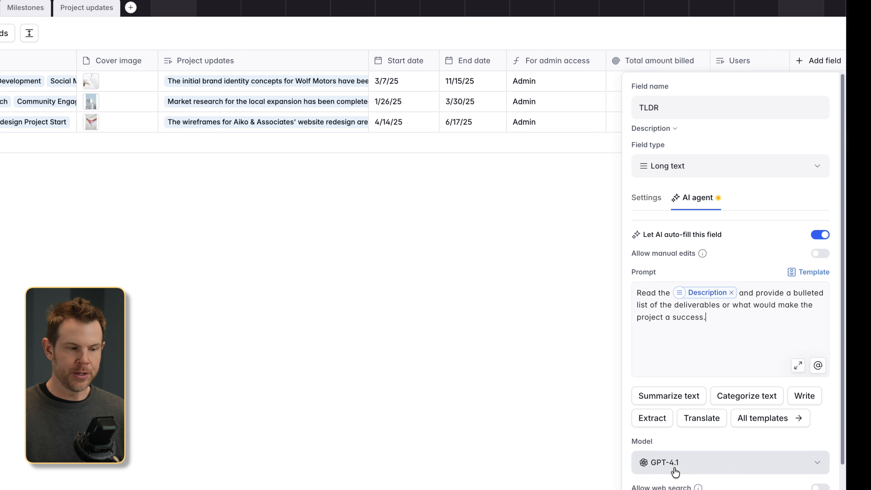
Step: Set the TLDR field's AI model to Claude Sonnet 4.6
{"action": "left_click", "coordinate": [683, 467]}
{"action": "left_click", "coordinate": [690, 423]}
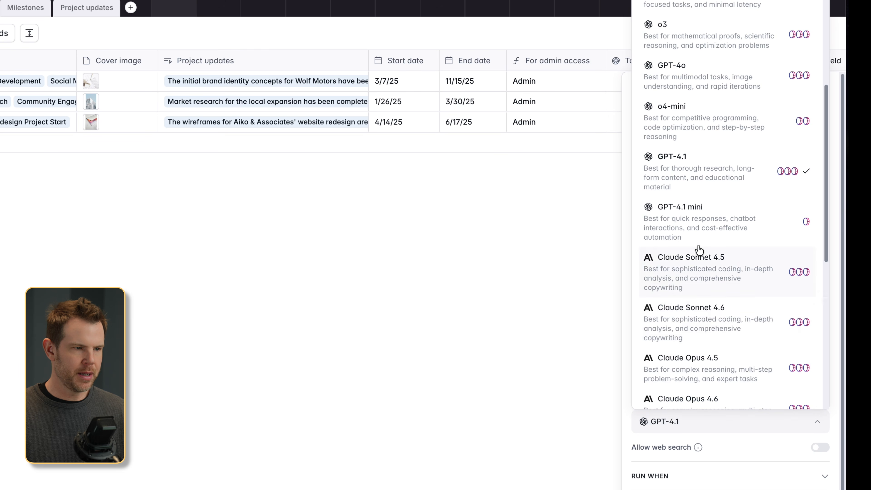
{"action": "left_click", "coordinate": [719, 324]}
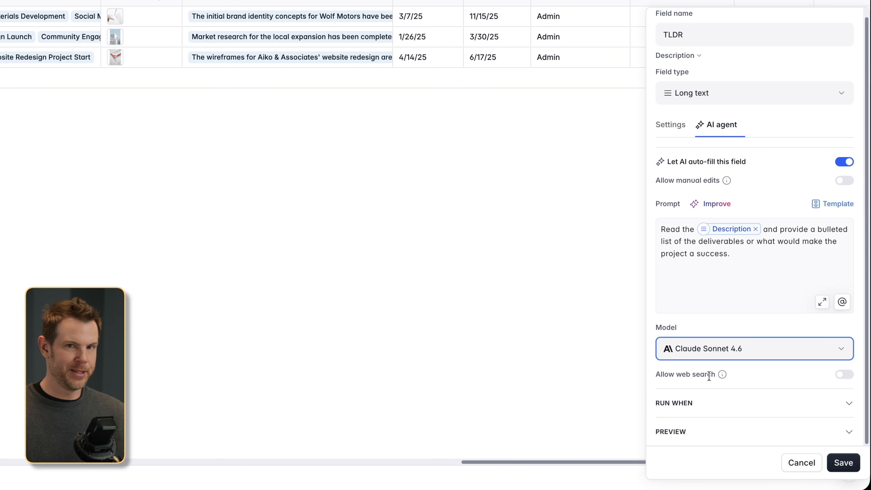
Step: Restrict the TLDR agent's existing-record trigger to updates of the Description field, and save the field
{"action": "left_click", "coordinate": [714, 408]}
{"action": "scroll", "coordinate": [718, 405], "scroll_direction": "down", "scroll_amount": 3}
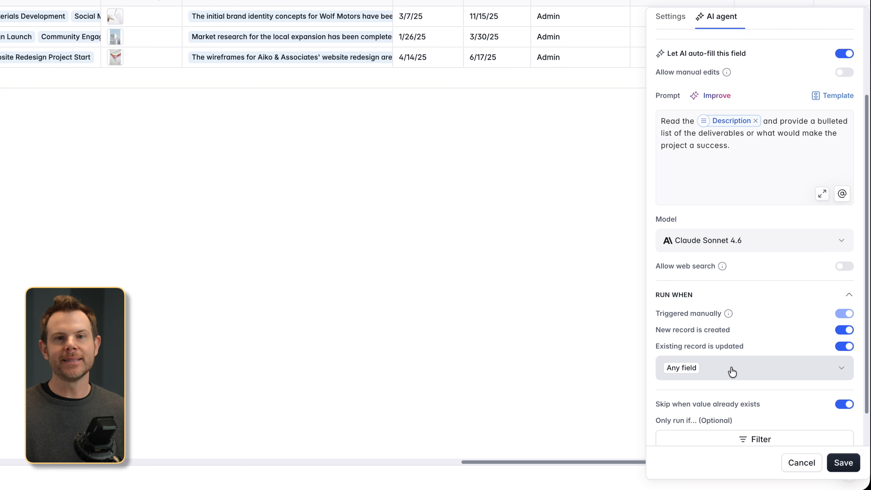
{"action": "left_click", "coordinate": [732, 372]}
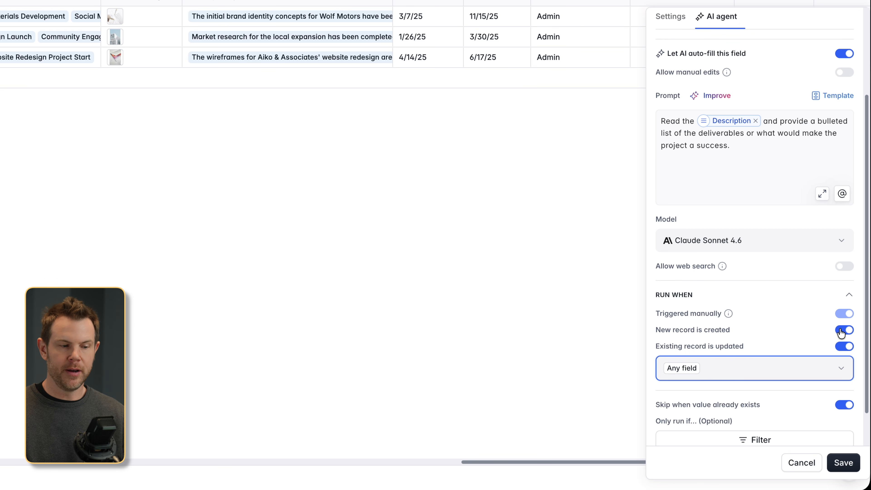
{"action": "left_click", "coordinate": [692, 373]}
{"action": "left_click", "coordinate": [707, 21]}
{"action": "left_click", "coordinate": [800, 368]}
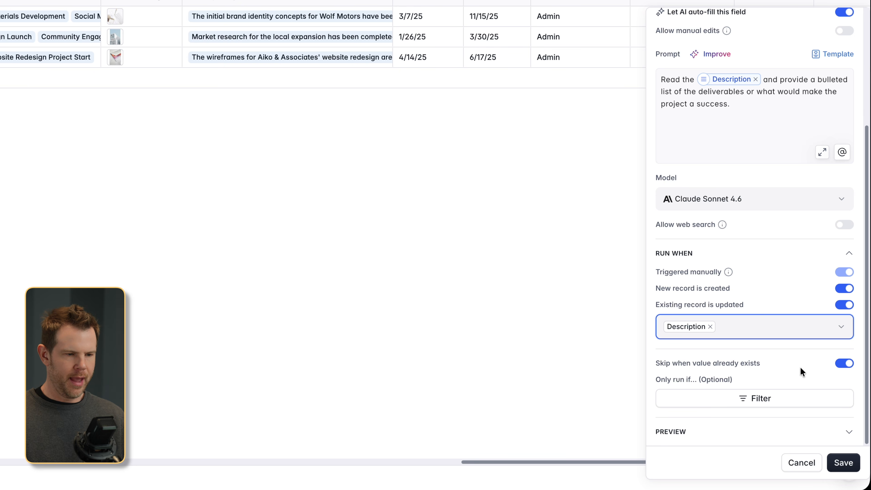
{"action": "left_click", "coordinate": [844, 464]}
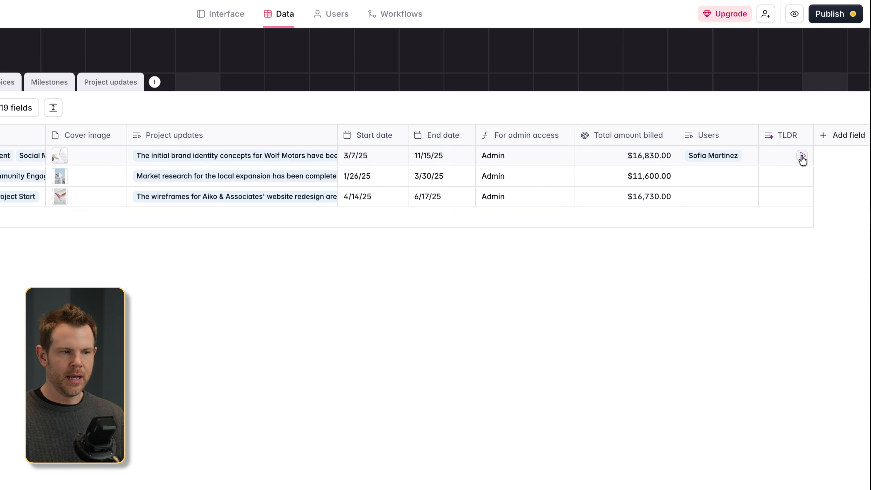
Step: Run the TLDR agent for the Refreshing Brand Identity project and read the full generated text
{"action": "left_click", "coordinate": [803, 158]}
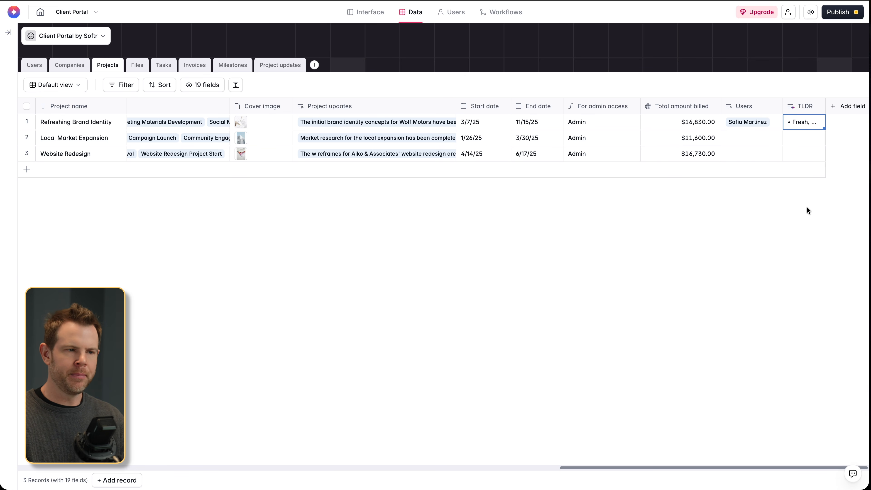
{"action": "left_click", "coordinate": [813, 123]}
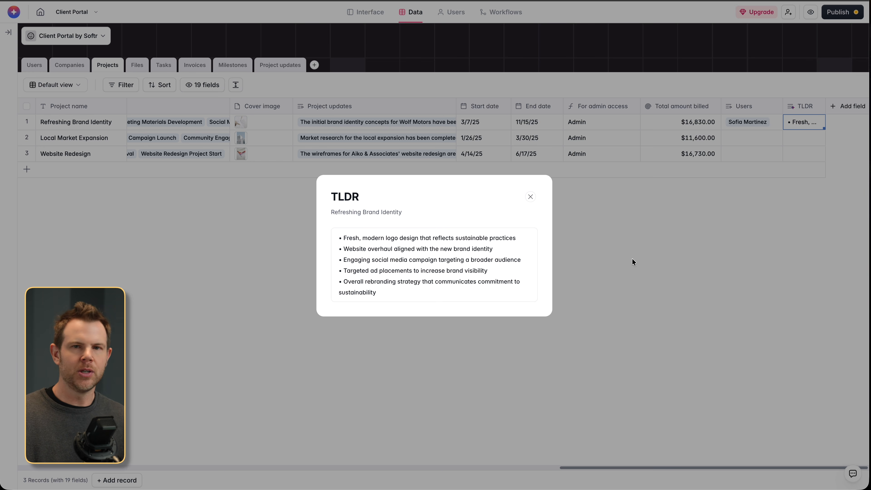
{"action": "left_click", "coordinate": [632, 259]}
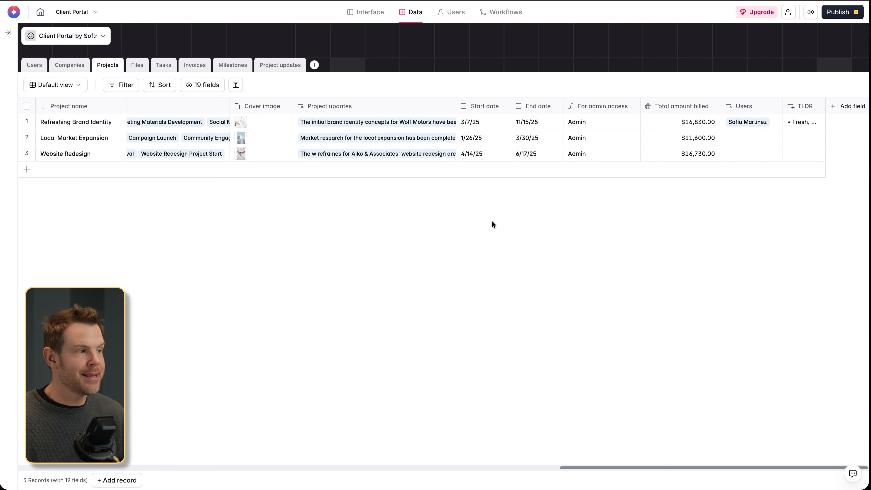
Step: Add the TLDR field above Description in the top section of the Project details page, and preview the Refreshing Brand Identity project
{"action": "left_click", "coordinate": [171, 71]}
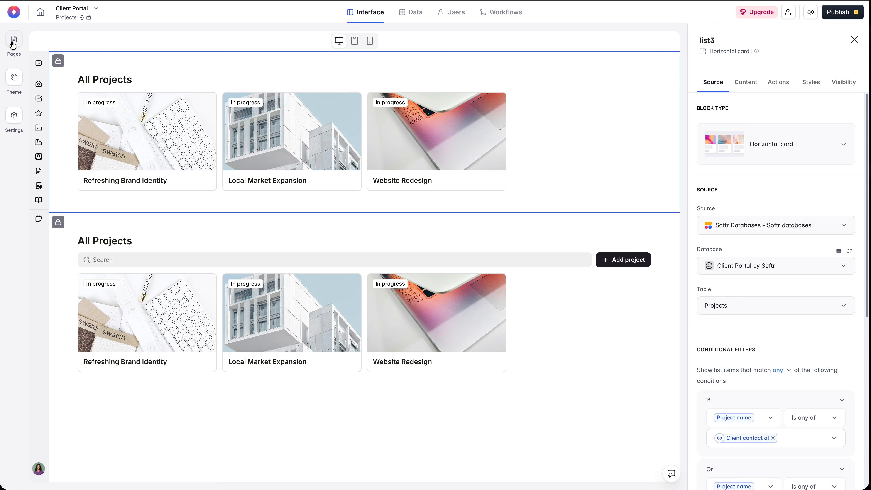
{"action": "left_click", "coordinate": [13, 43]}
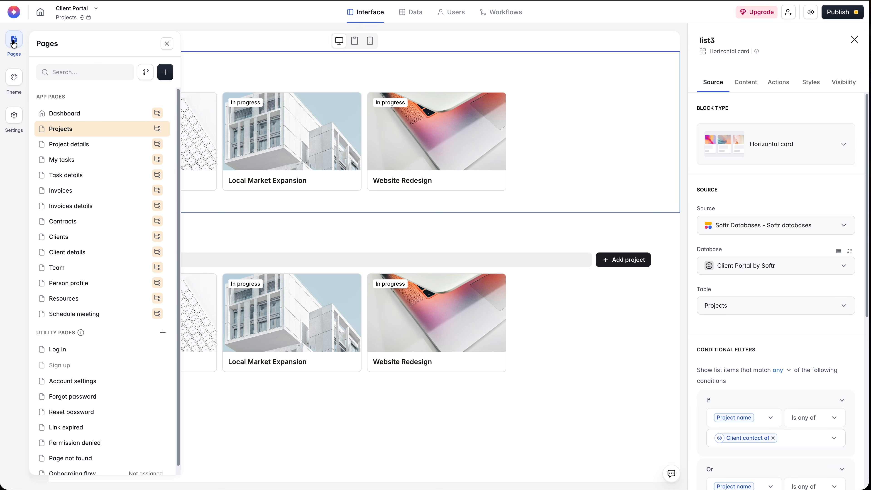
{"action": "left_click", "coordinate": [62, 144]}
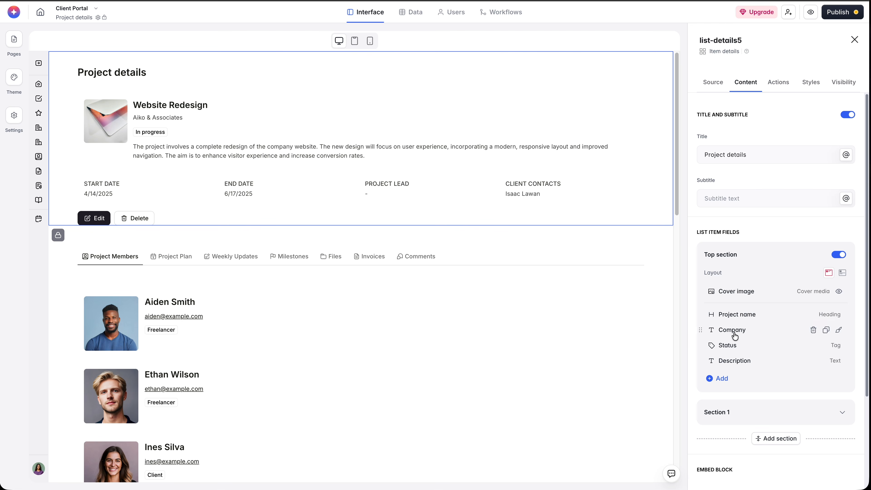
{"action": "left_click", "coordinate": [720, 378]}
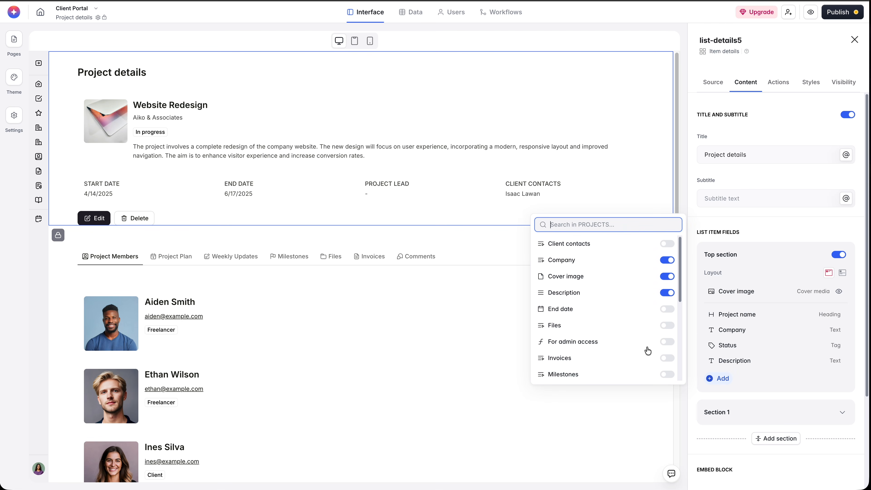
{"action": "scroll", "coordinate": [656, 354], "scroll_direction": "down", "scroll_amount": 5}
{"action": "left_click", "coordinate": [666, 343]}
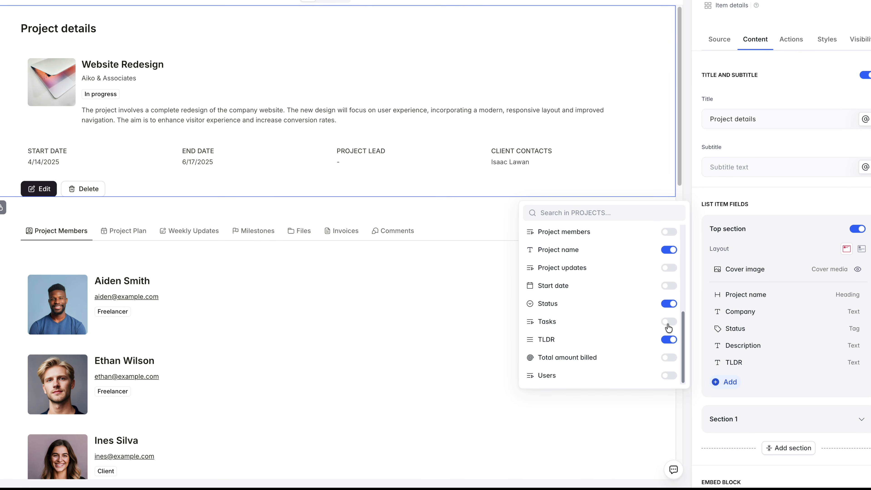
{"action": "left_click_drag", "start_coordinate": [708, 363], "coordinate": [710, 346]}
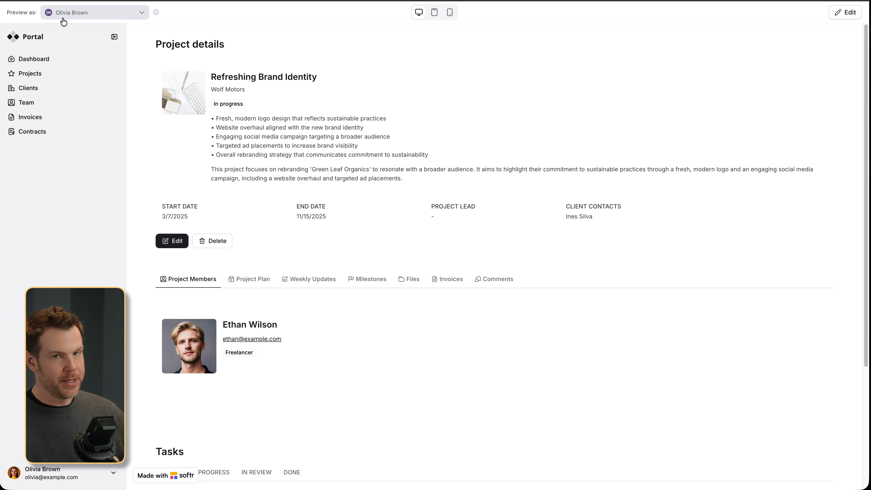
{"action": "left_click", "coordinate": [30, 74]}
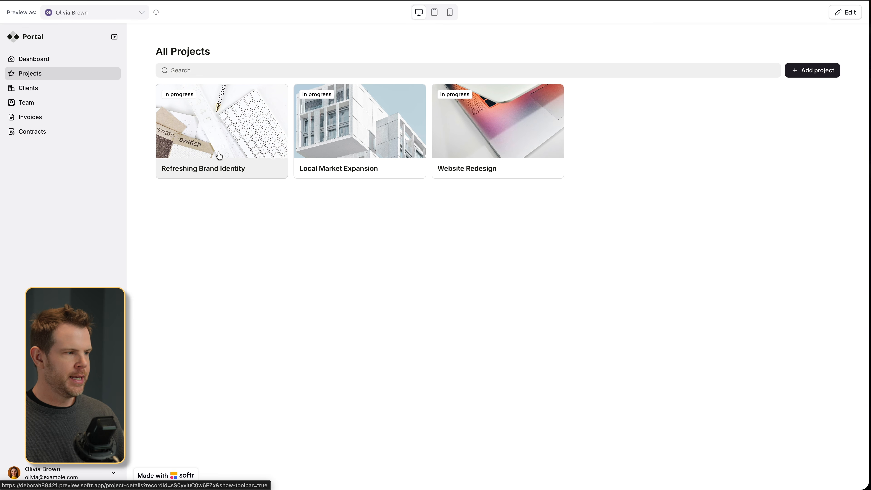
{"action": "left_click", "coordinate": [203, 144]}
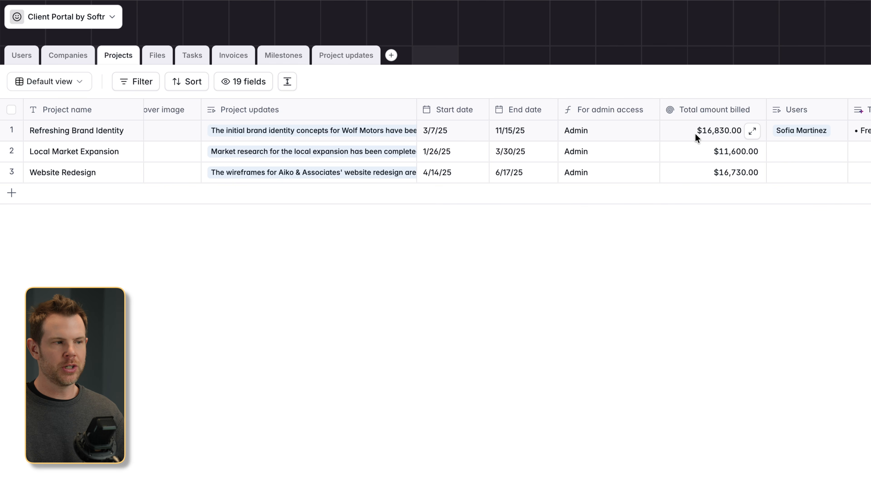
Step: Start a new Formula field directly after Total amount billed in the Projects table
{"action": "scroll", "coordinate": [589, 146], "scroll_direction": "left", "scroll_amount": 10}
{"action": "scroll", "coordinate": [581, 150], "scroll_direction": "left", "scroll_amount": 10}
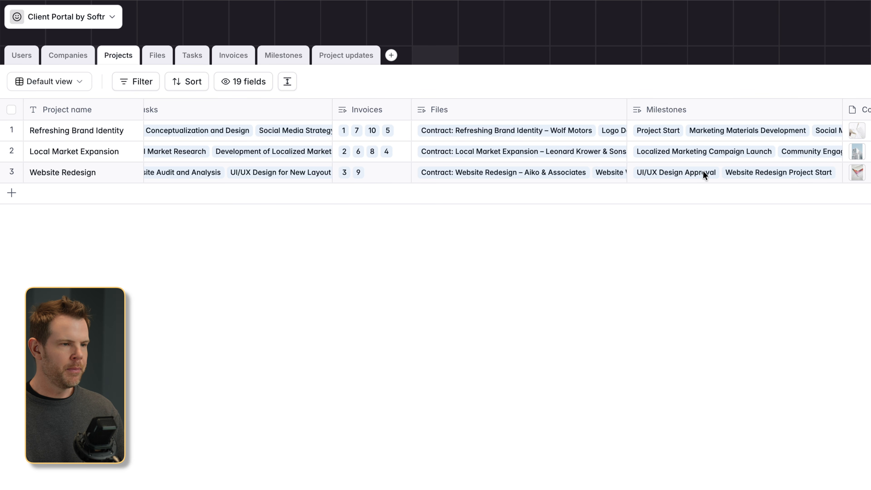
{"action": "scroll", "coordinate": [703, 172], "scroll_direction": "right", "scroll_amount": 15}
{"action": "scroll", "coordinate": [700, 171], "scroll_direction": "right", "scroll_amount": 3}
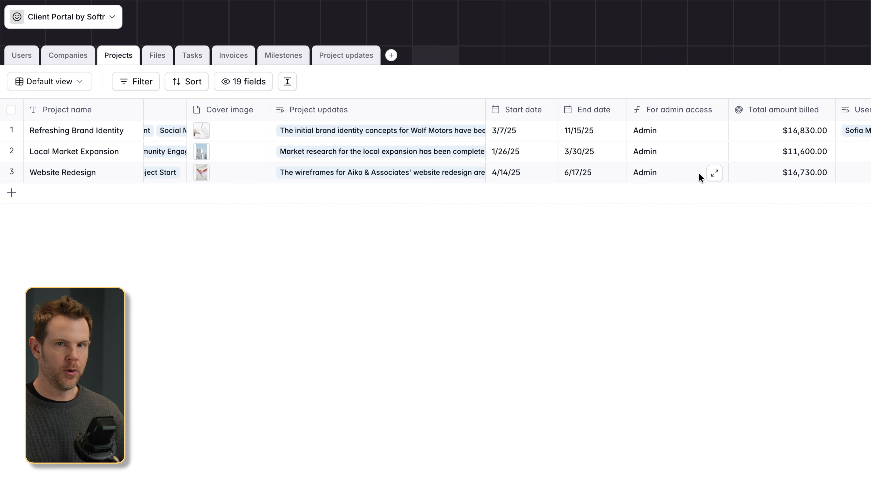
{"action": "scroll", "coordinate": [693, 172], "scroll_direction": "right", "scroll_amount": 5}
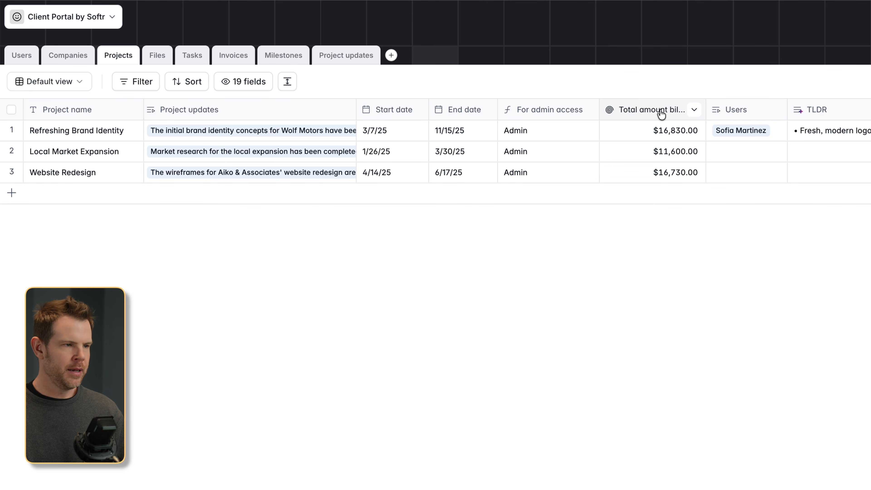
{"action": "left_click", "coordinate": [661, 113]}
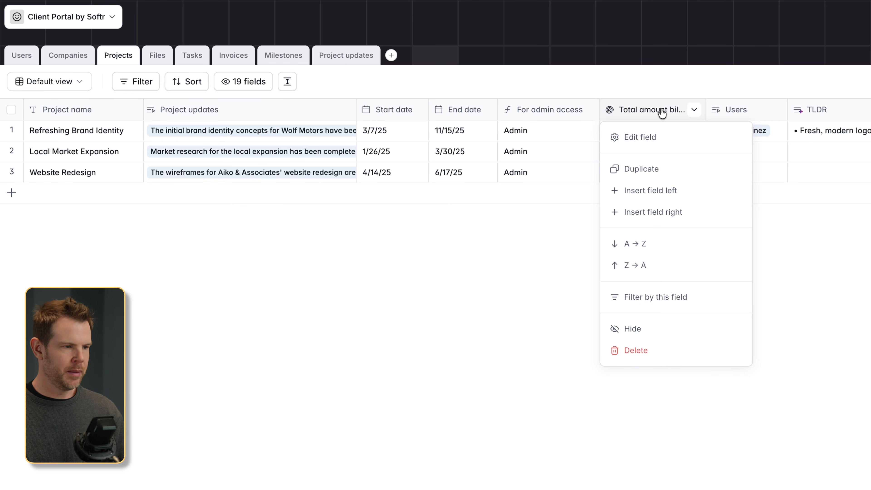
{"action": "left_click", "coordinate": [640, 213]}
{"action": "type", "text": "For"}
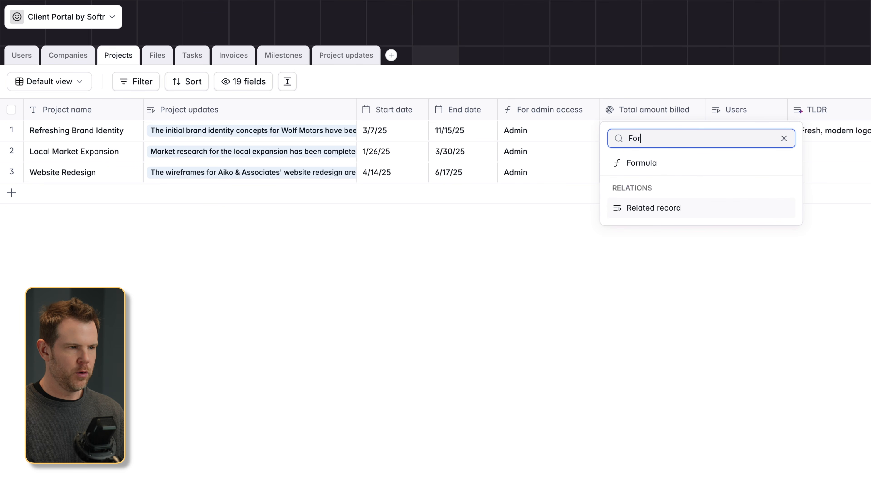
{"action": "key", "text": "Return"}
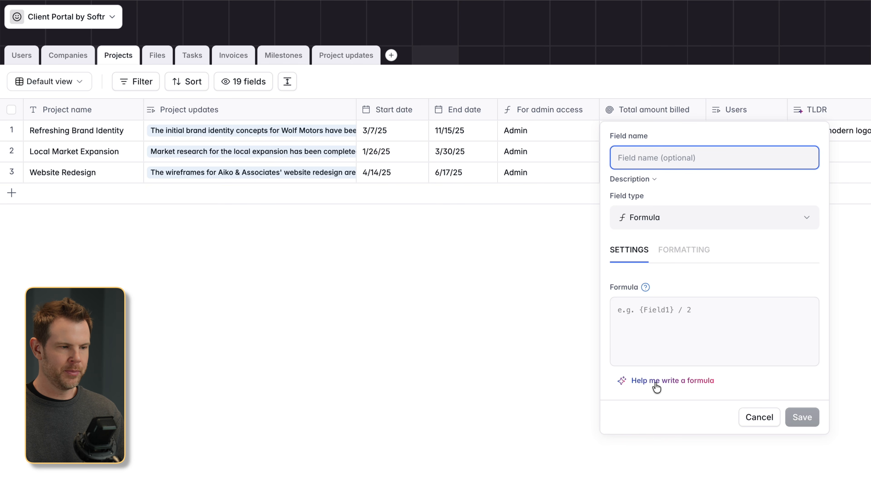
Step: Have AI write the formula from "Calculate the average price per project by dividing the total amount billed by the number of invoices received." and save the field
{"action": "left_click", "coordinate": [677, 386]}
{"action": "key", "text": "alt+space"}
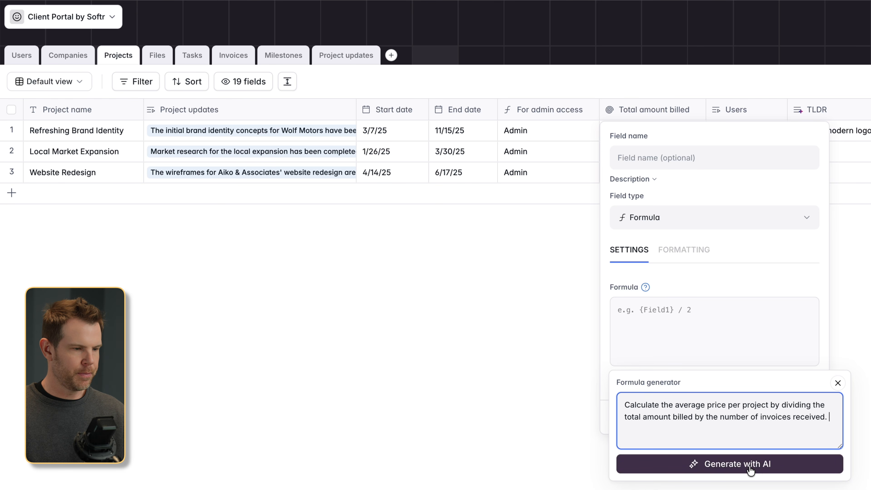
{"action": "left_click", "coordinate": [755, 468]}
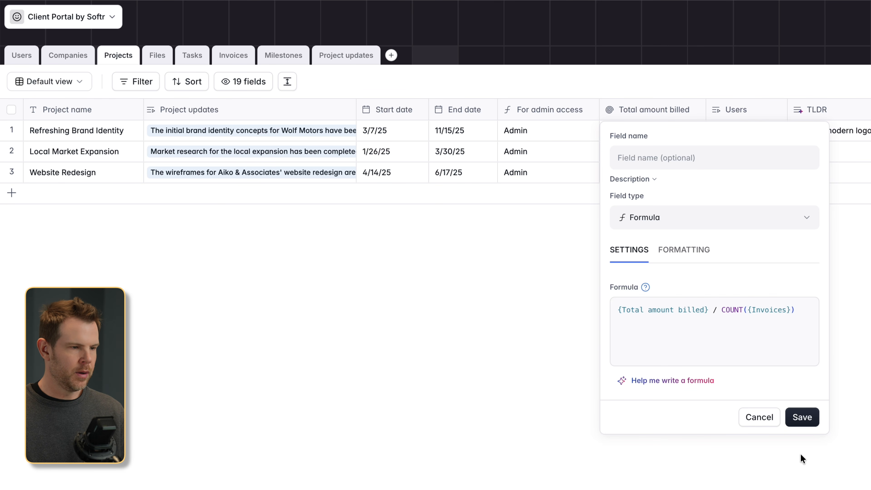
{"action": "left_click", "coordinate": [807, 421]}
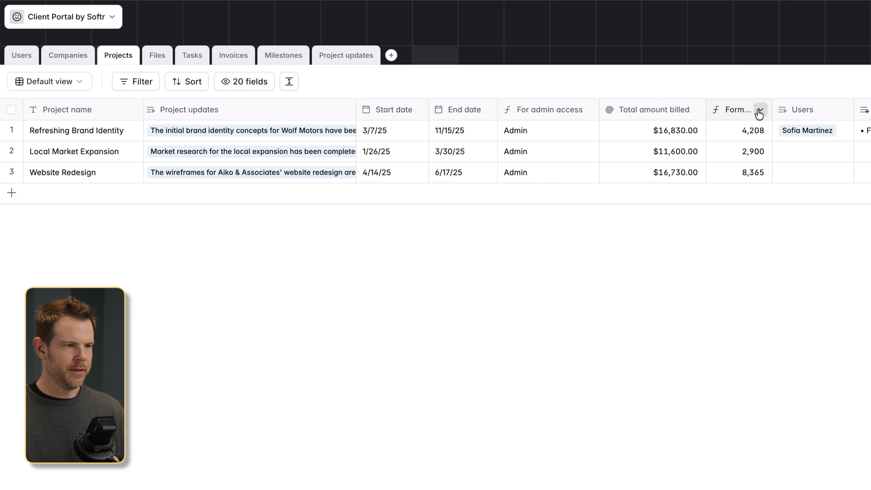
Step: Rename the new formula field in the Projects table as "Average Project Price"
{"action": "left_click", "coordinate": [760, 112]}
{"action": "left_click", "coordinate": [748, 137]}
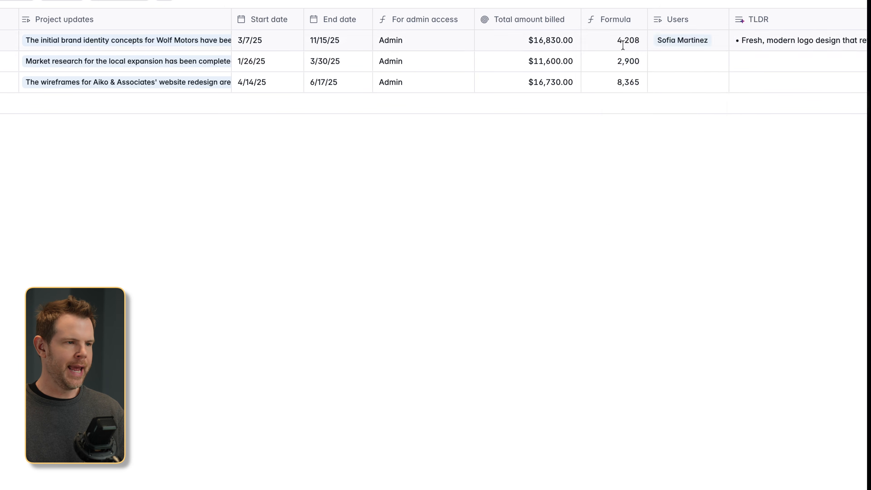
{"action": "key", "text": "ctrl+a"}
{"action": "type", "text": "Aver"}
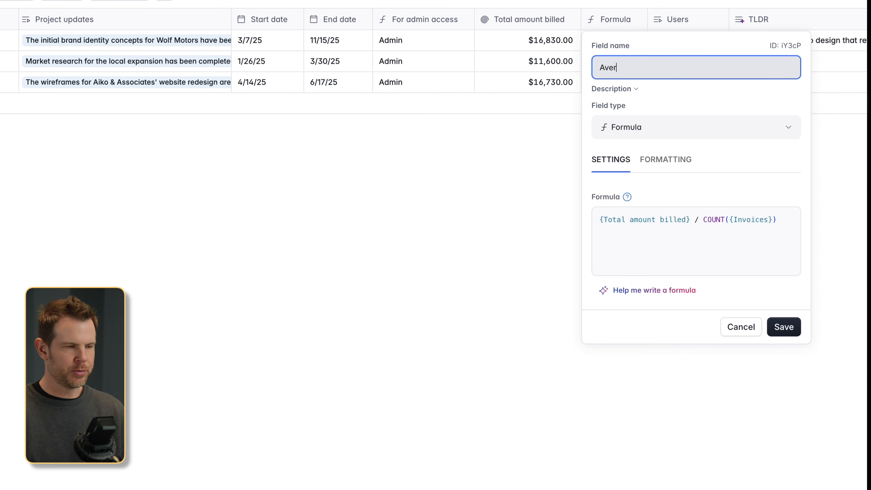
{"action": "type", "text": "age Price"}
{"action": "key", "text": "Return"}
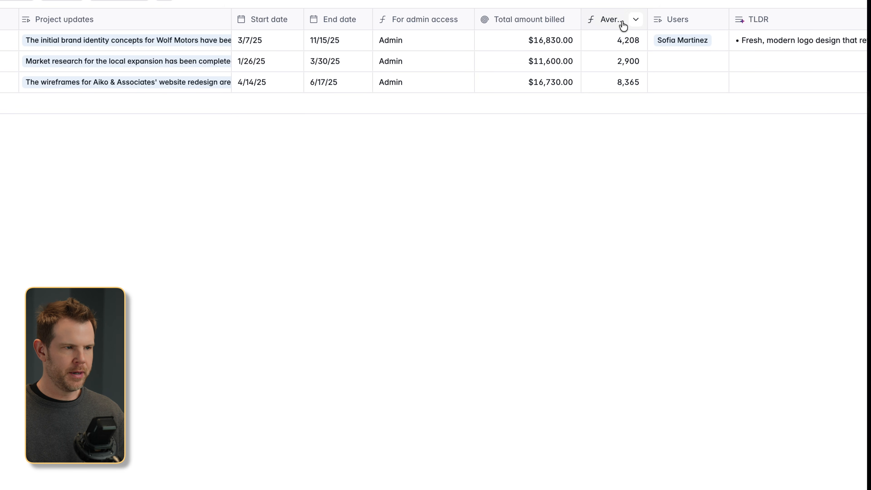
Step: Format the Average Project Price formula field as currency in US Dollar with two decimal places, and save the field
{"action": "left_click", "coordinate": [632, 20]}
{"action": "left_click", "coordinate": [618, 47]}
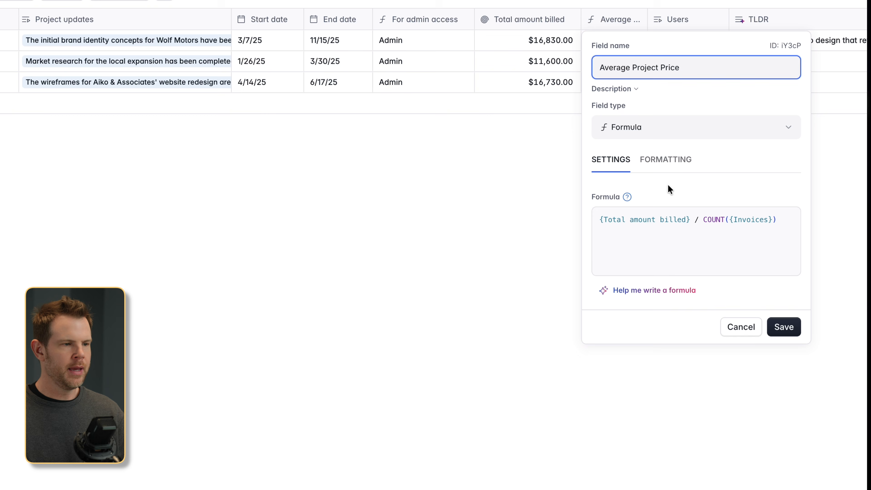
{"action": "left_click", "coordinate": [673, 164]}
{"action": "left_click", "coordinate": [667, 212]}
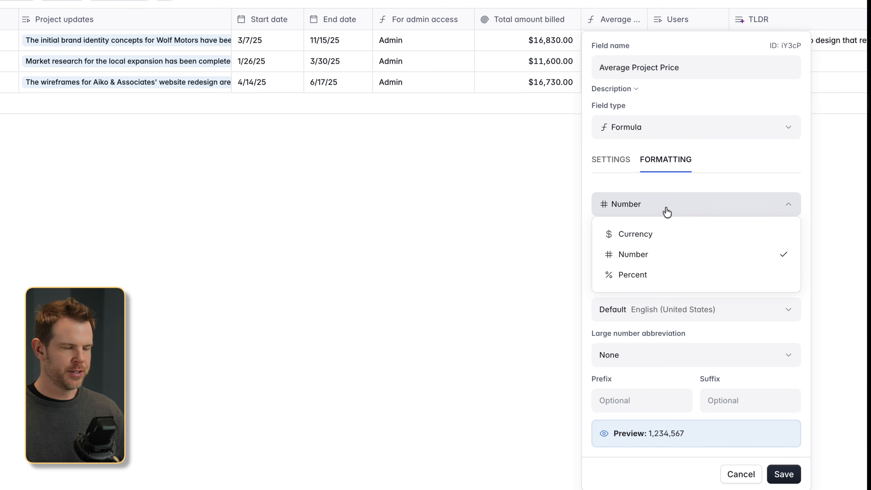
{"action": "left_click", "coordinate": [660, 241]}
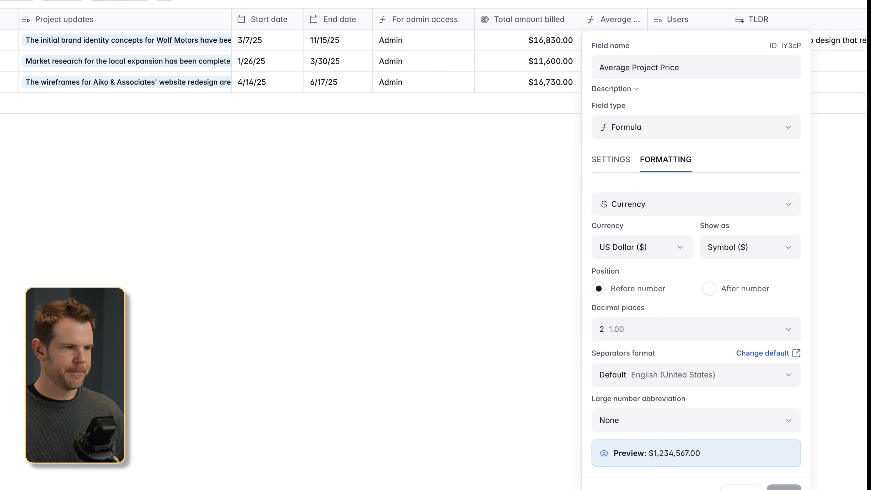
{"action": "left_click", "coordinate": [785, 487]}
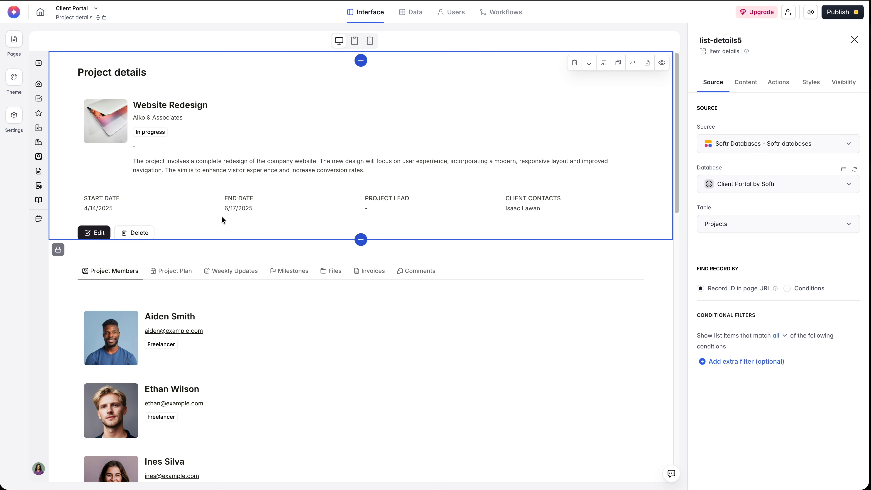
Step: Enable the Ask AI action on the first Invoices table block of the Invoices page
{"action": "left_click", "coordinate": [14, 40]}
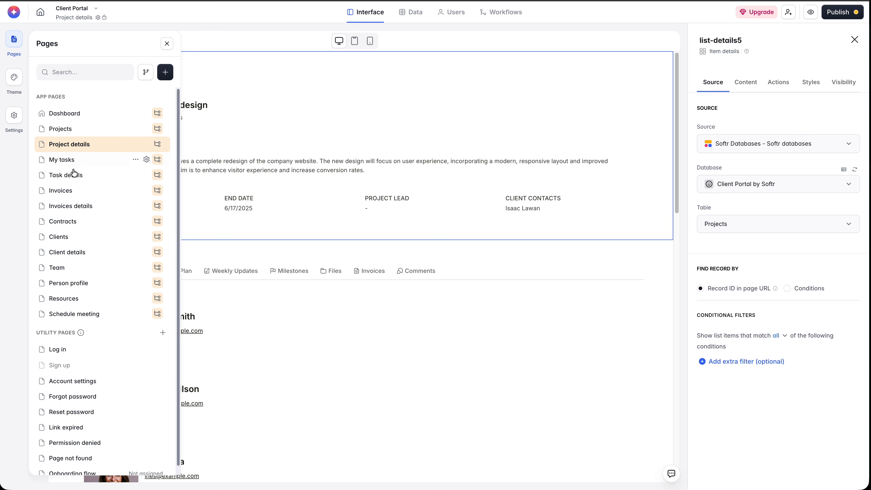
{"action": "left_click", "coordinate": [58, 191]}
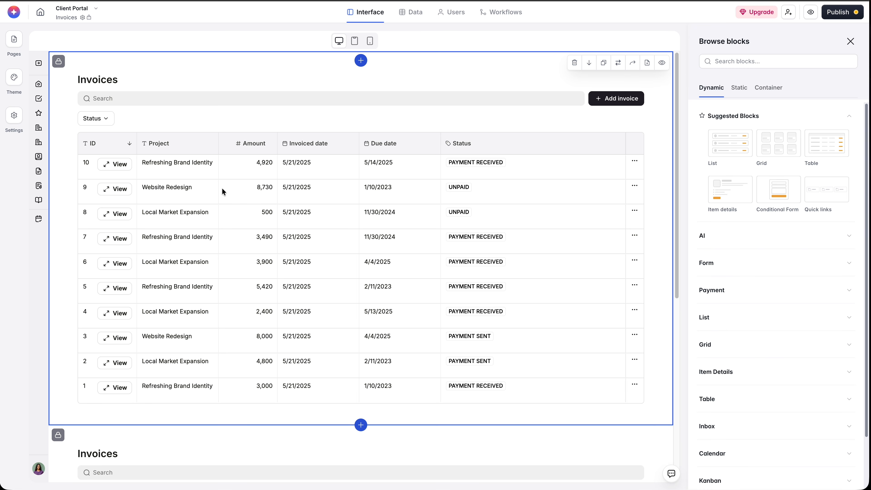
{"action": "left_click", "coordinate": [280, 207]}
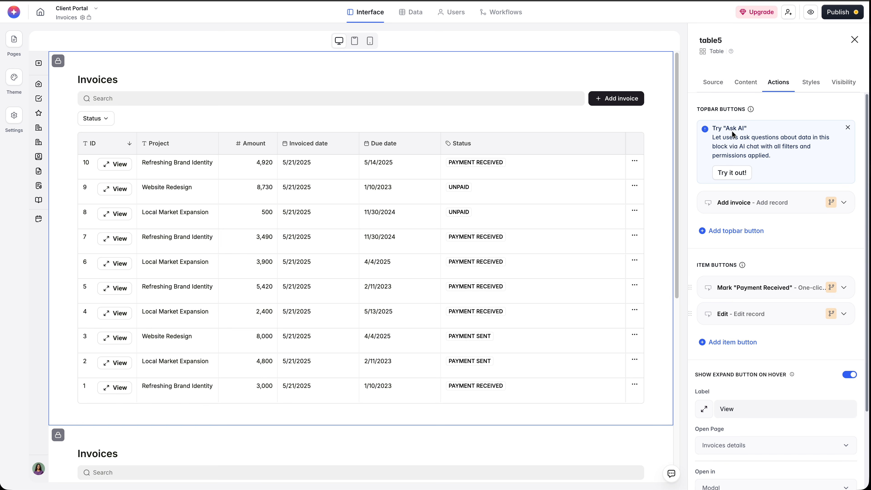
{"action": "left_click", "coordinate": [732, 173]}
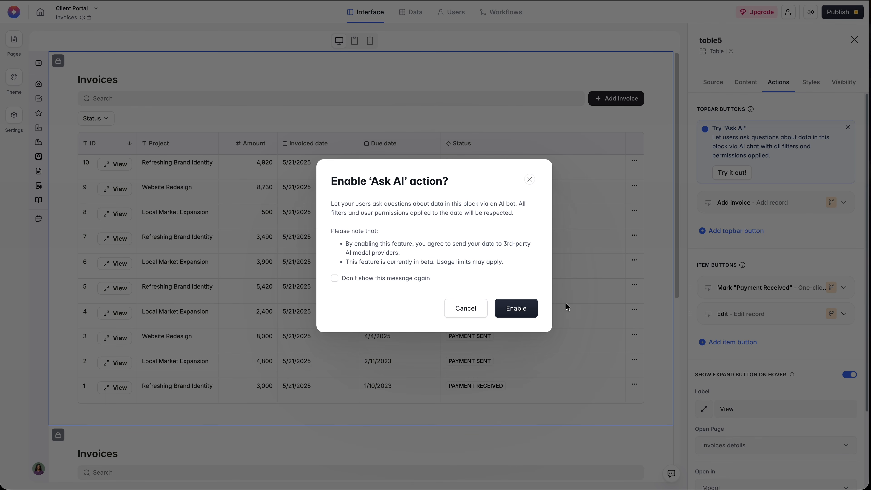
{"action": "left_click", "coordinate": [515, 308]}
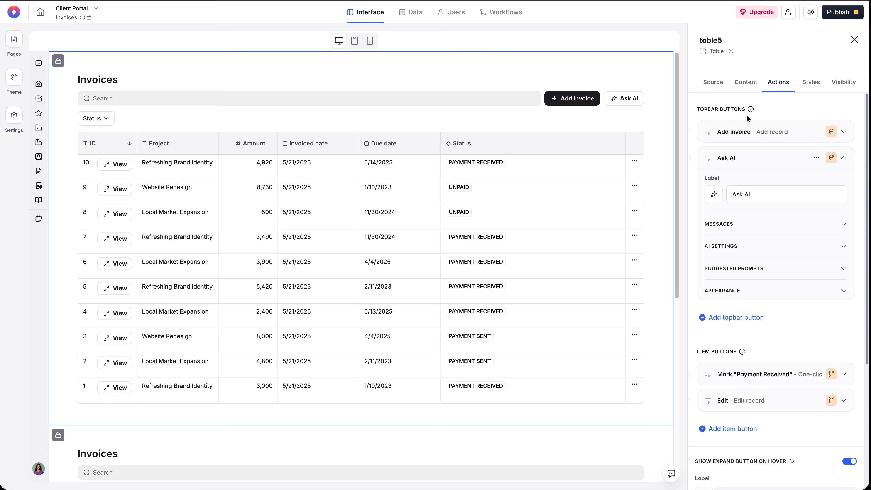
{"action": "left_click", "coordinate": [733, 319]}
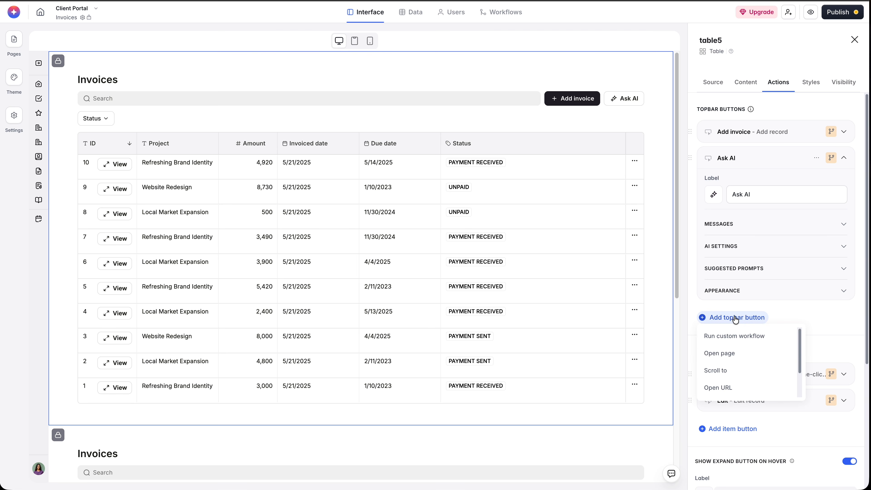
{"action": "left_click", "coordinate": [796, 318]}
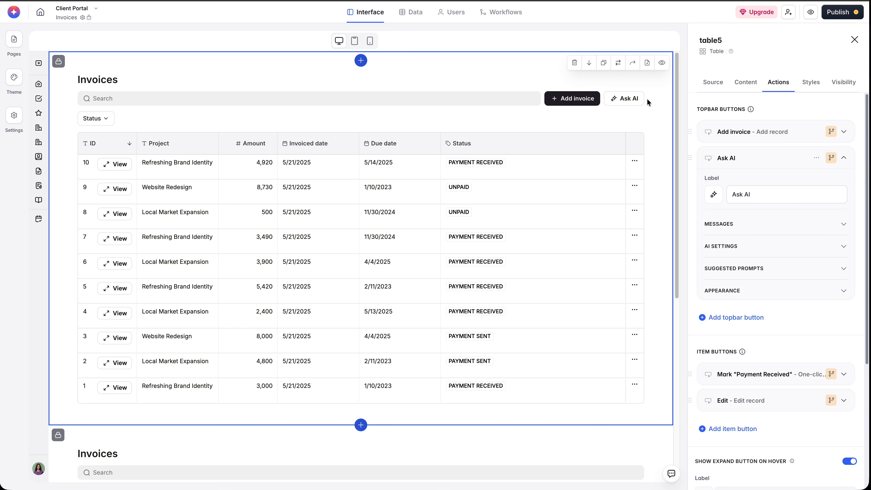
Step: Preview the Invoices page and ask the AI "What is the total amount of money received across all companies so far?"
{"action": "left_click", "coordinate": [810, 15]}
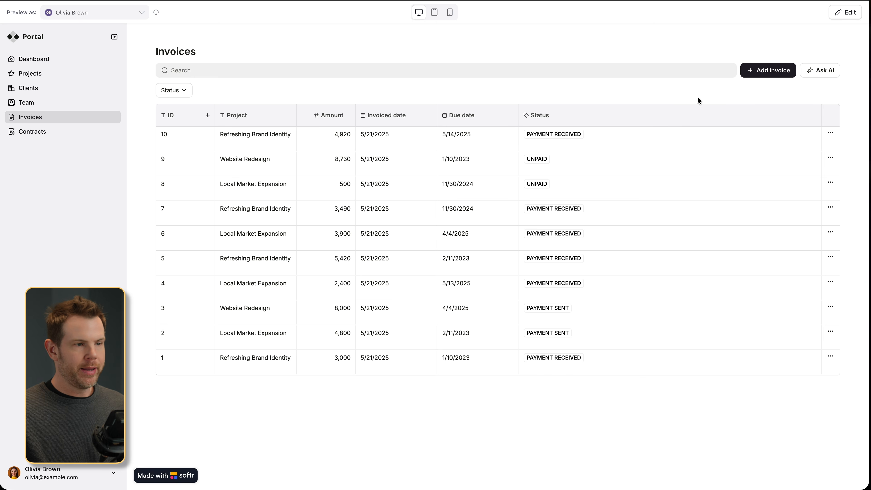
{"action": "left_click", "coordinate": [811, 71]}
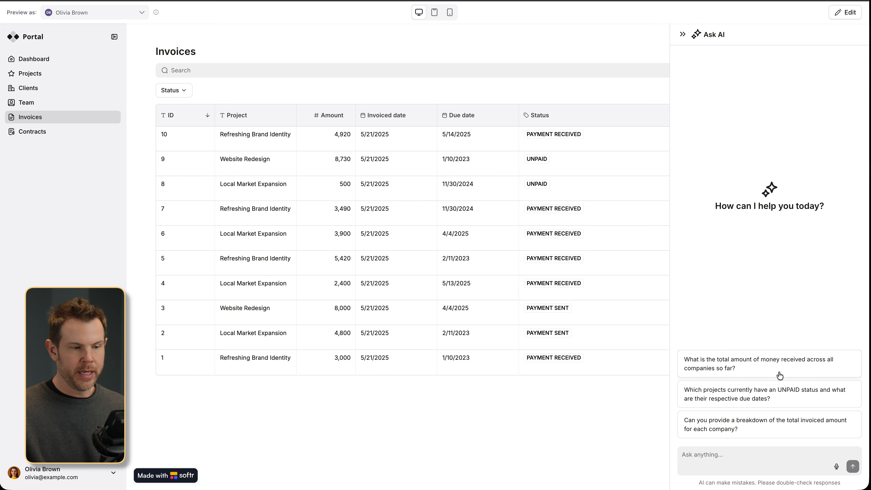
{"action": "left_click", "coordinate": [801, 371]}
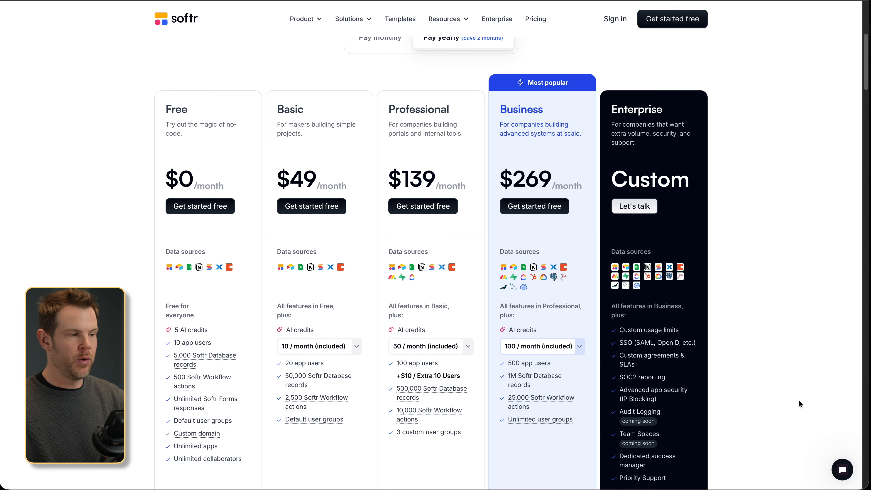
Step: Compare the plan prices and included limits on the Softr and Airtable pricing pages, dismissing Airtable's cookie notice
{"action": "mouse_move", "coordinate": [534, 391]}
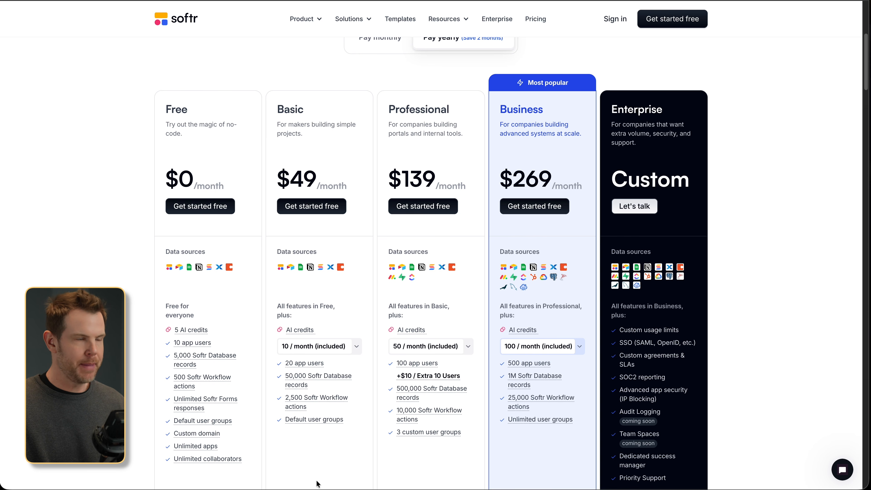
{"action": "left_click", "coordinate": [194, 1]}
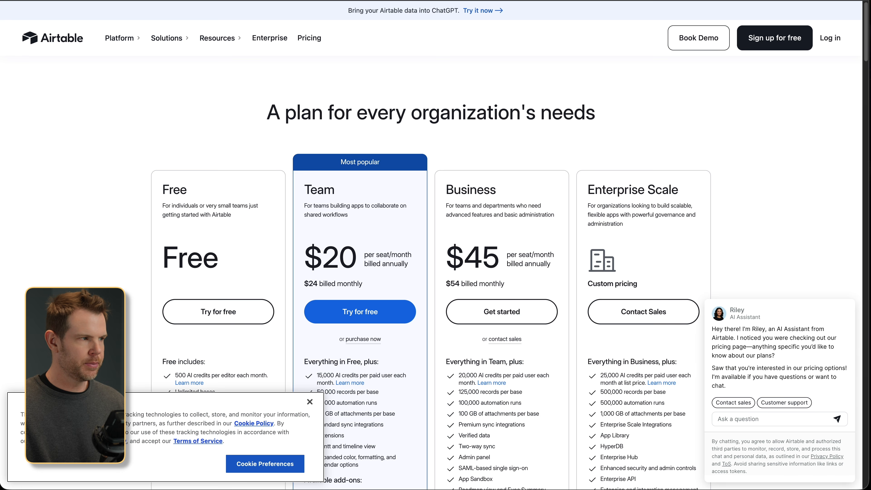
{"action": "left_click", "coordinate": [310, 401]}
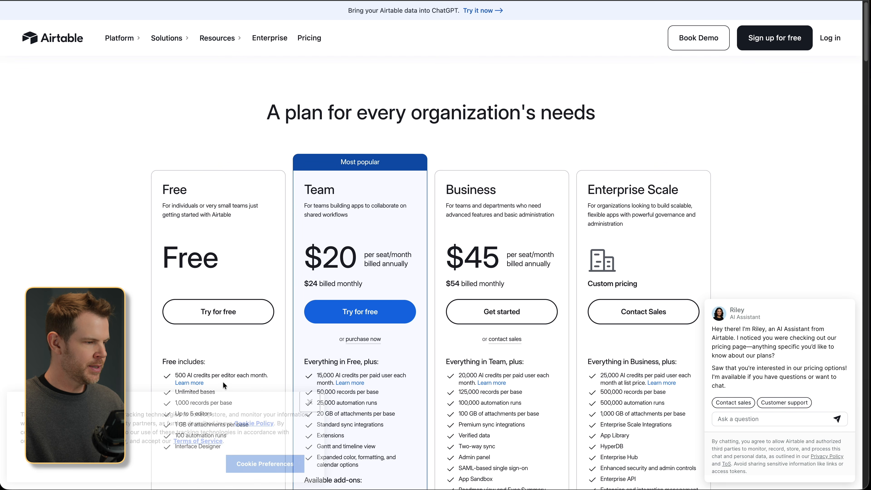
{"action": "scroll", "coordinate": [248, 386], "scroll_direction": "down", "scroll_amount": 3}
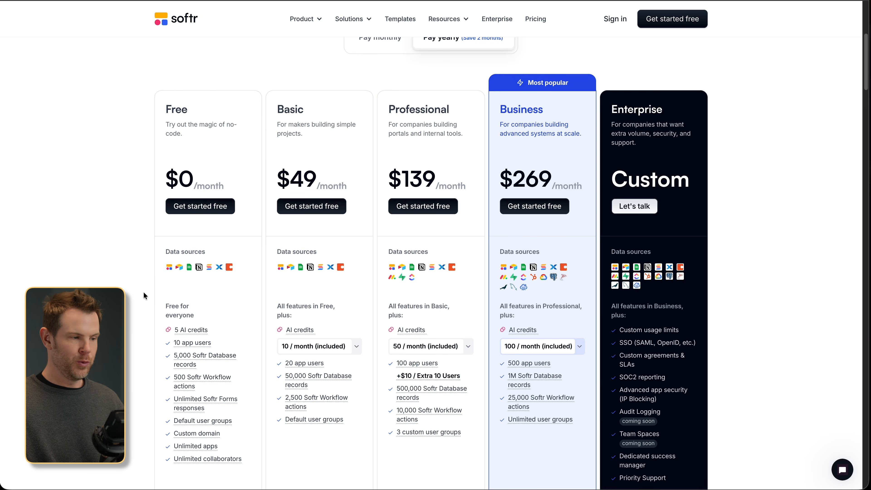
{"action": "mouse_move", "coordinate": [238, 368]}
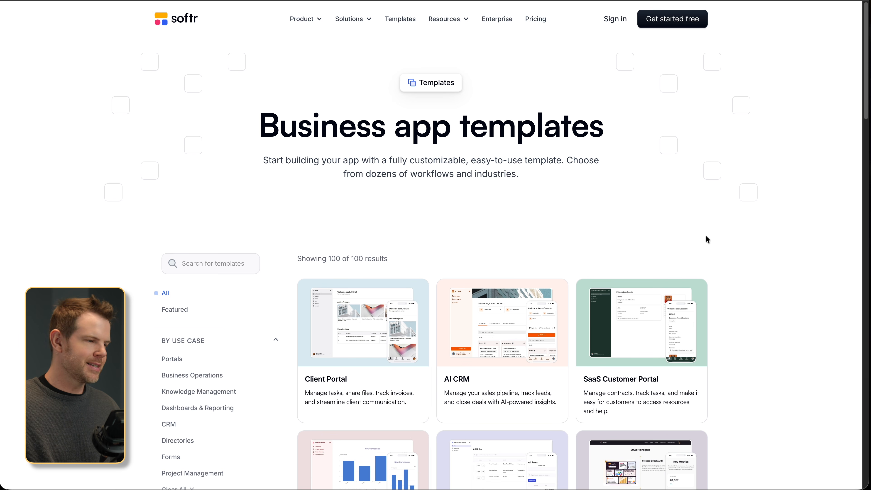
Step: Browse the range of business app templates in the Softr template gallery
{"action": "scroll", "coordinate": [650, 249], "scroll_direction": "down", "scroll_amount": 6}
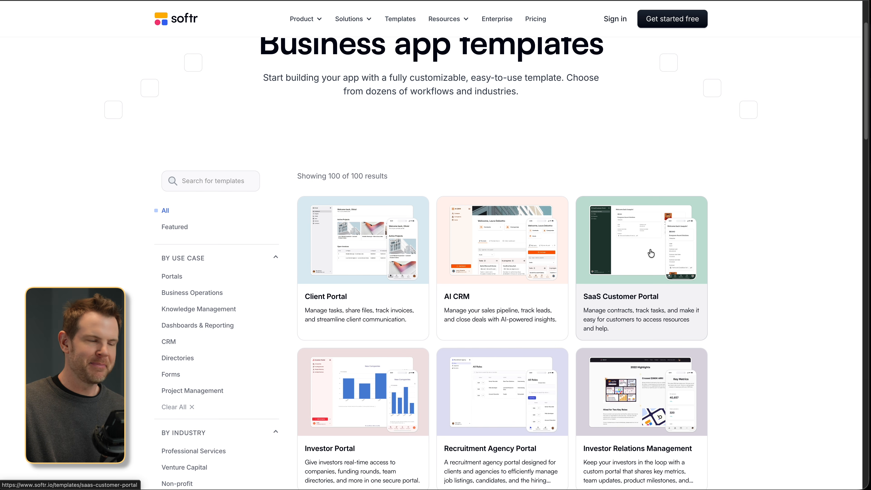
{"action": "scroll", "coordinate": [651, 253], "scroll_direction": "down", "scroll_amount": 5}
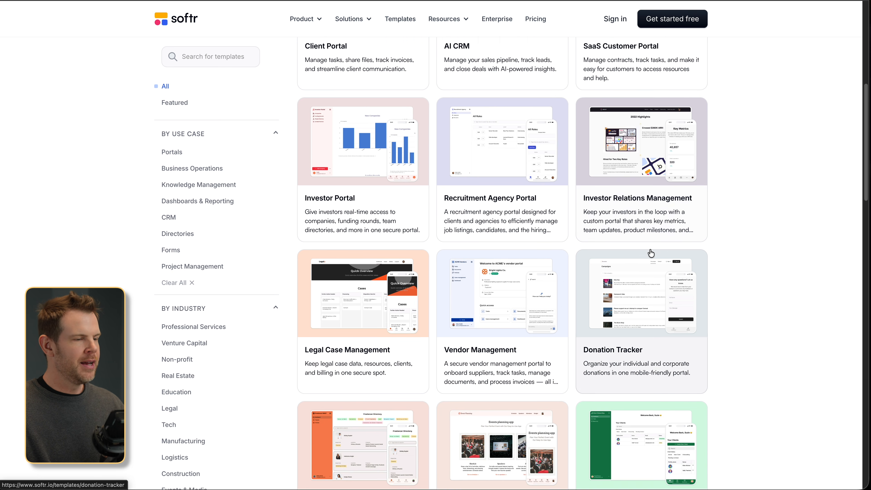
{"action": "scroll", "coordinate": [651, 253], "scroll_direction": "down", "scroll_amount": 6}
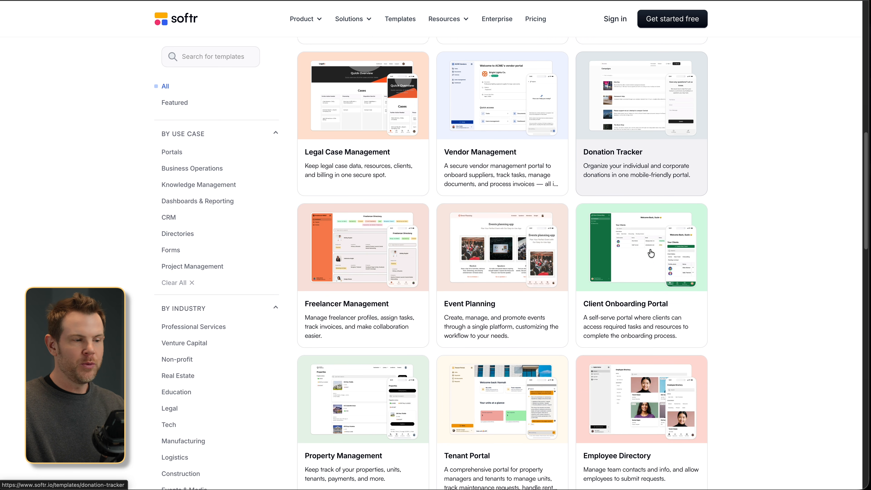
{"action": "scroll", "coordinate": [650, 253], "scroll_direction": "down", "scroll_amount": 6}
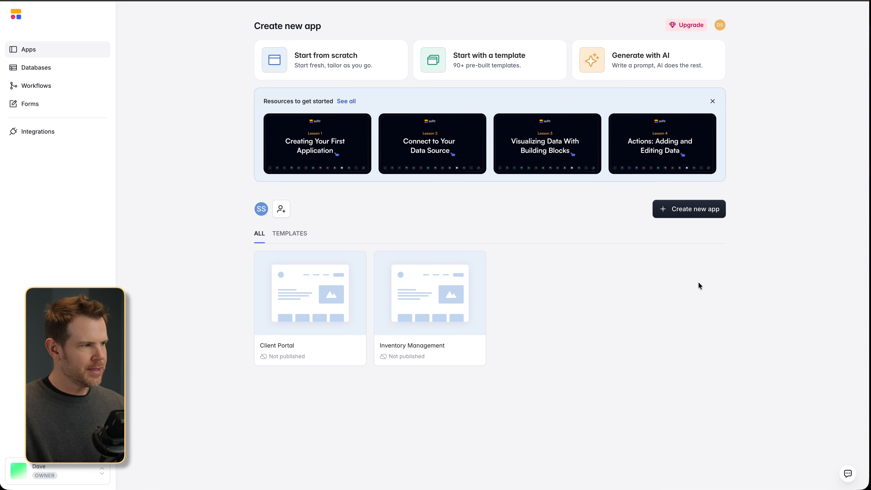
Step: Create a workflow from the "Scrape URL, summarize with AI, and save to database" template
{"action": "left_click", "coordinate": [44, 90]}
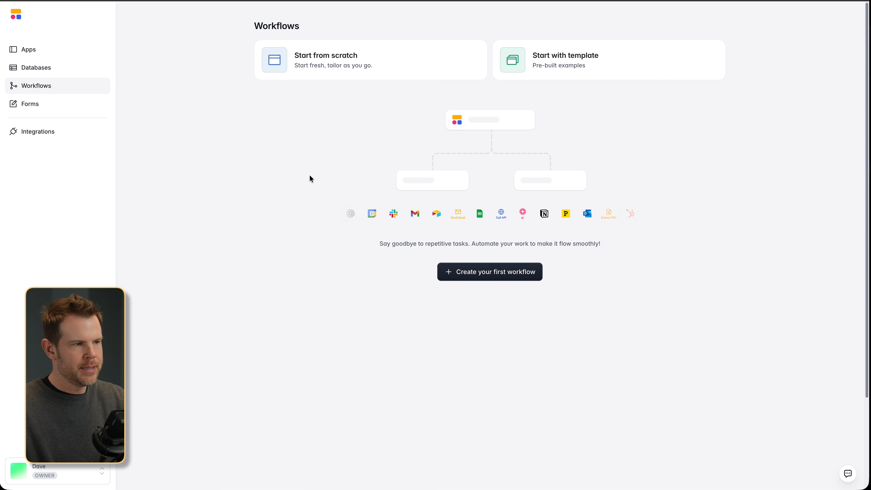
{"action": "left_click", "coordinate": [570, 69]}
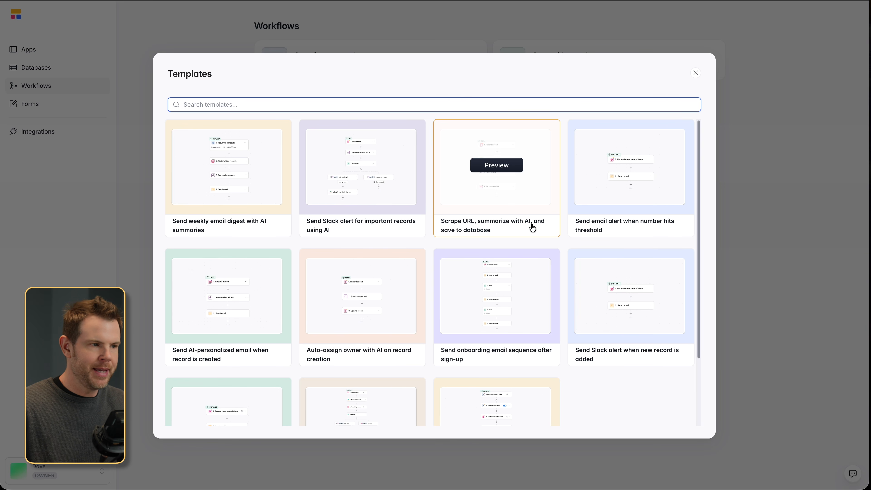
{"action": "left_click", "coordinate": [498, 167]}
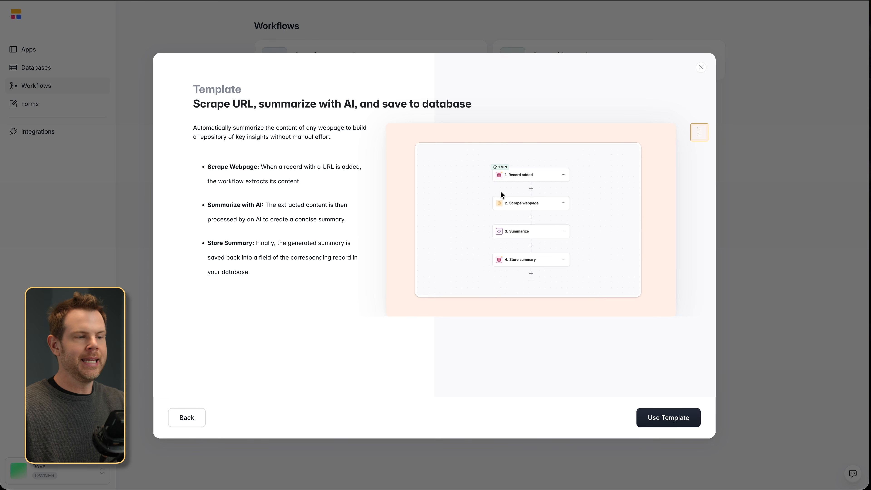
{"action": "left_click", "coordinate": [669, 421]}
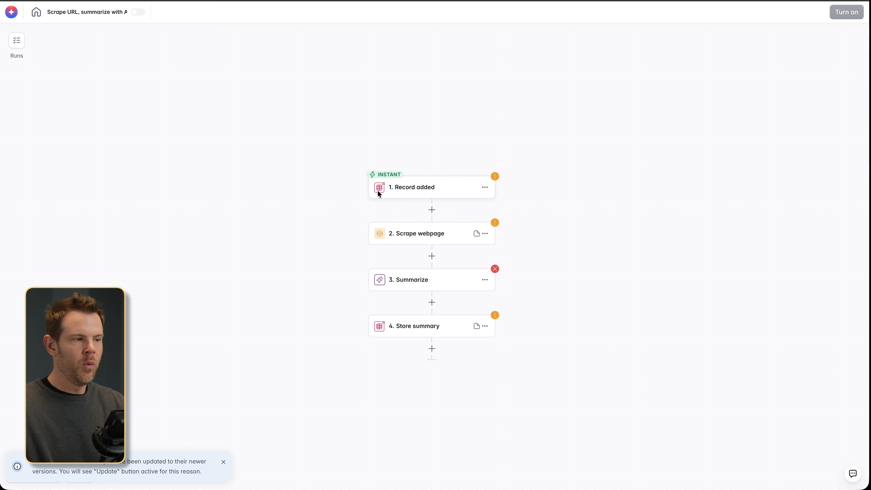
Step: Review the settings of the workflow's Record added, Scrape webpage and Store summary steps
{"action": "left_click", "coordinate": [400, 193]}
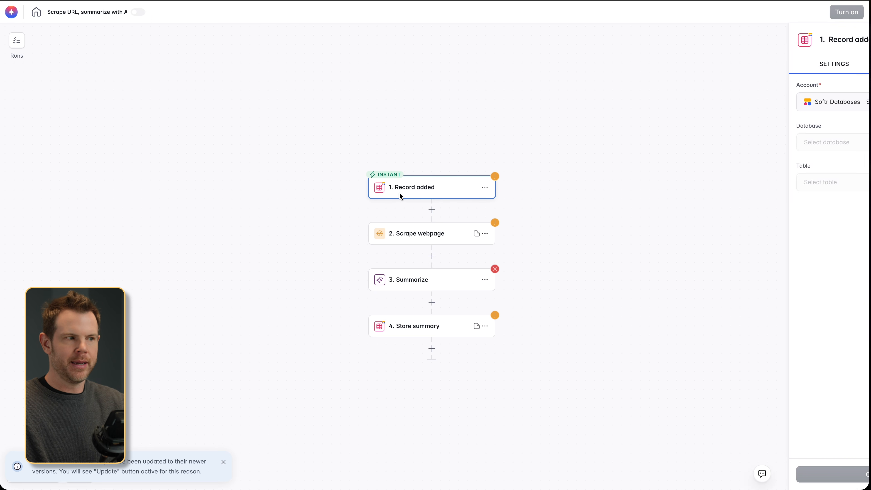
{"action": "left_click", "coordinate": [411, 235]}
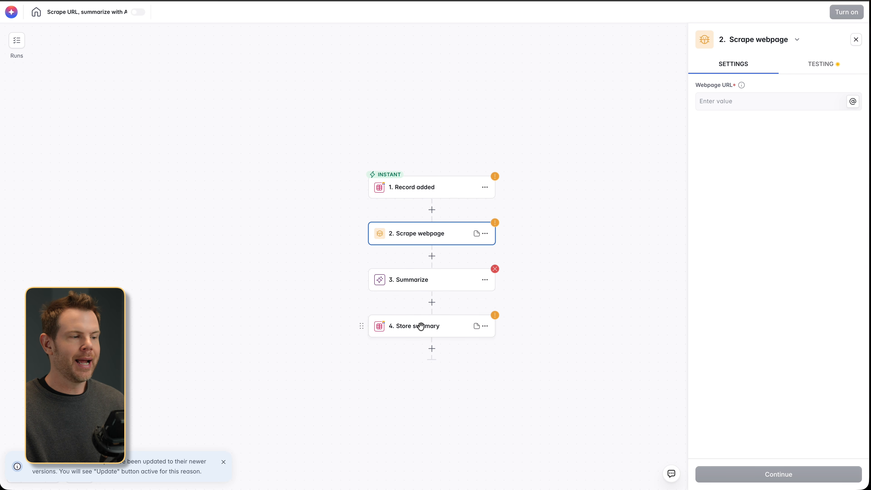
{"action": "left_click", "coordinate": [434, 329]}
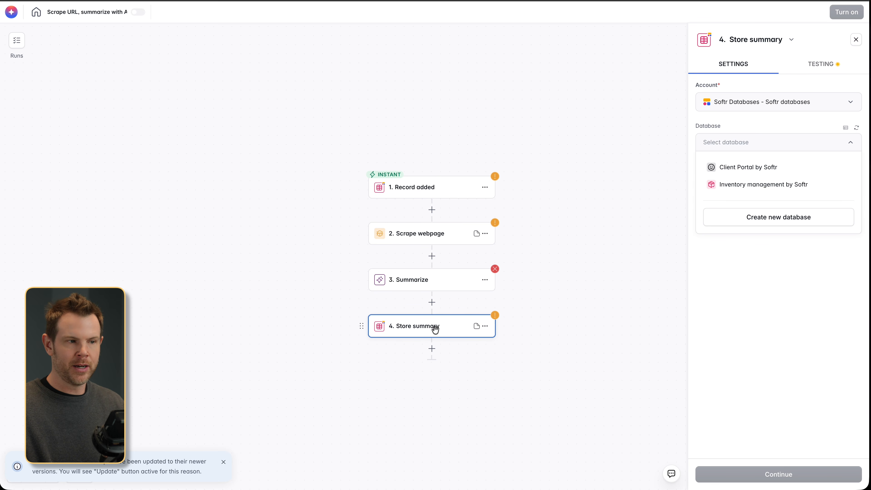